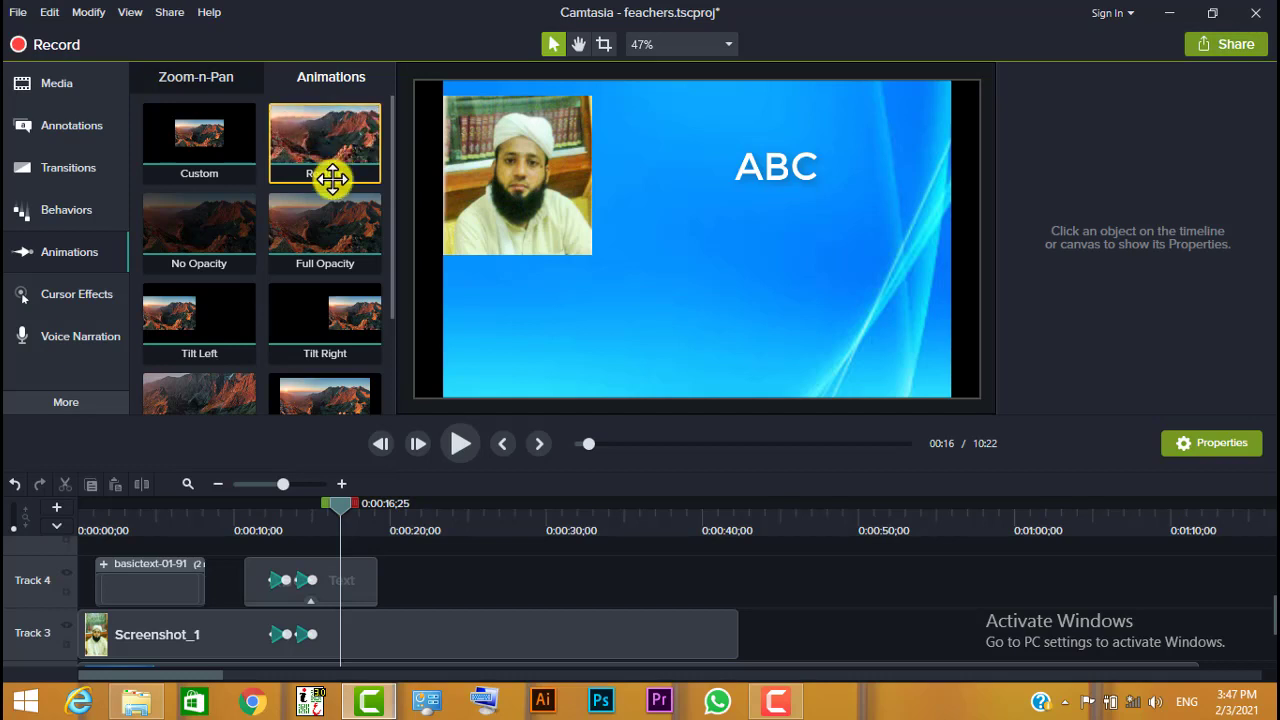
# - Apply the Restore animation to the ABC text clip on Track 4 at 0:00:16;25 and preview it
pyautogui.moveTo(329, 189); pyautogui.dragTo(338, 583)
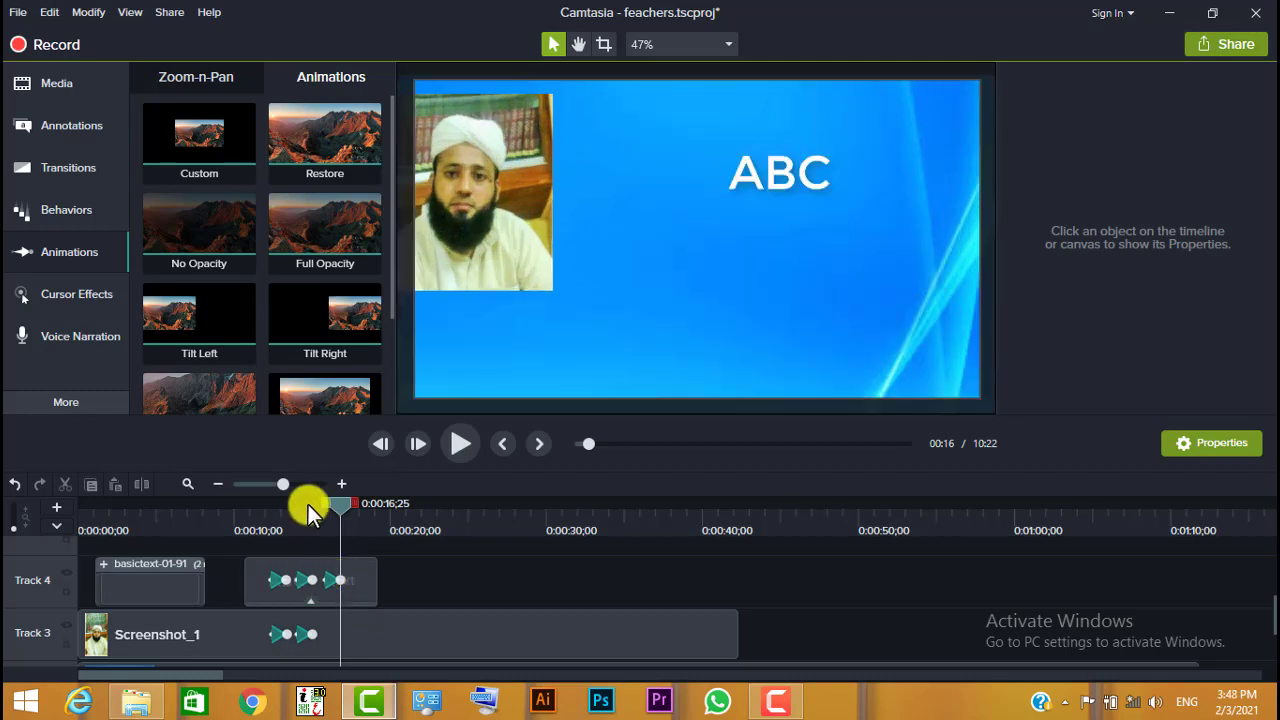
pyautogui.click(308, 504)
pyautogui.press('space')
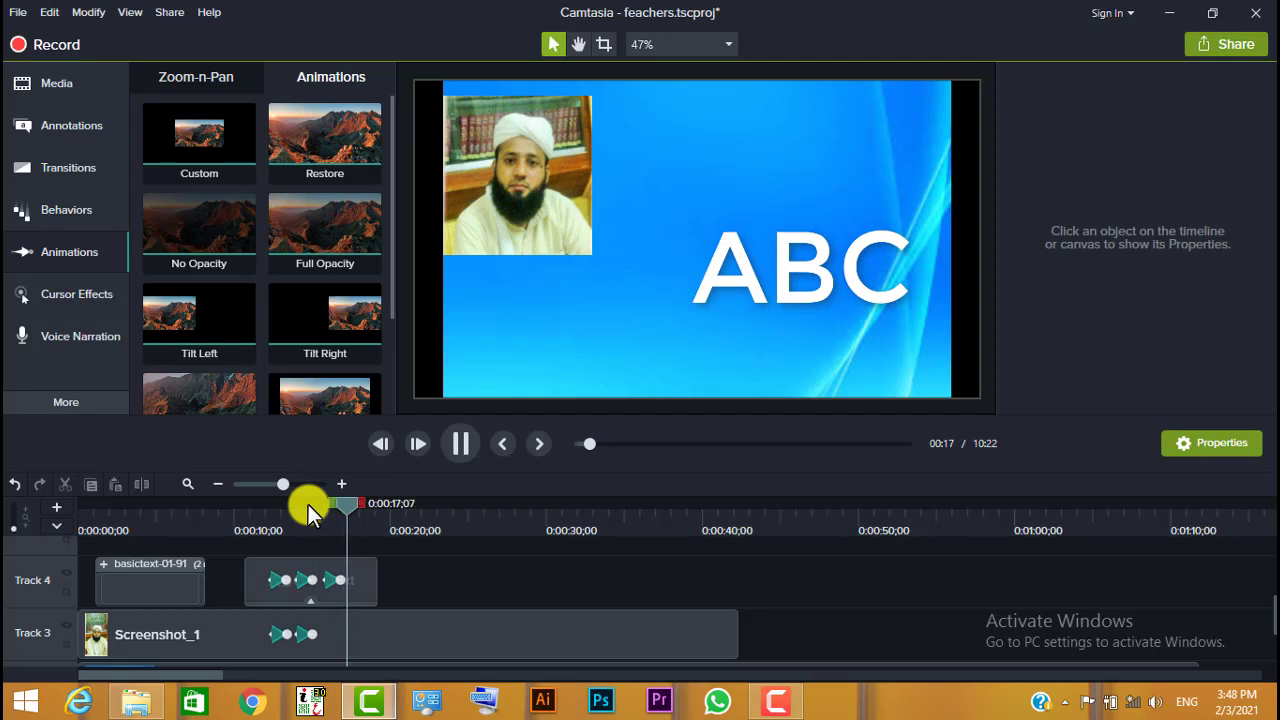
pyautogui.press('space')
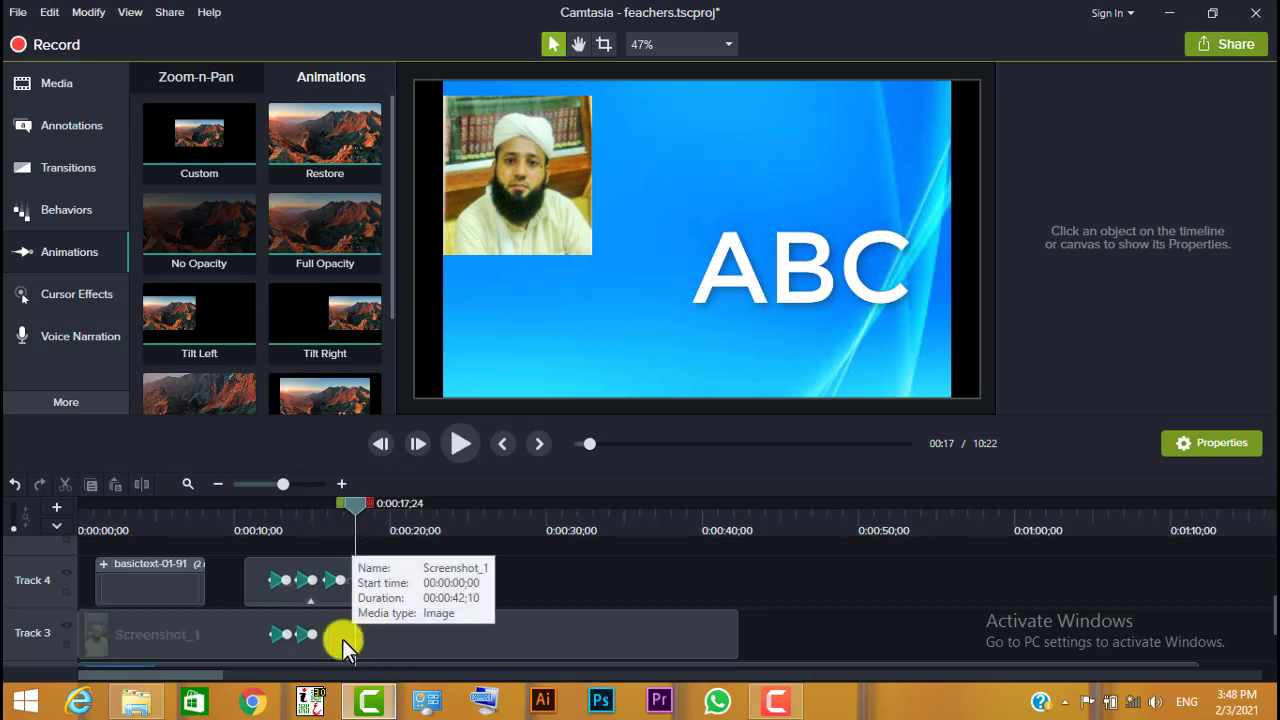
# - Delete the Restore animation from the ABC text clip on Track 4
pyautogui.click(338, 582)
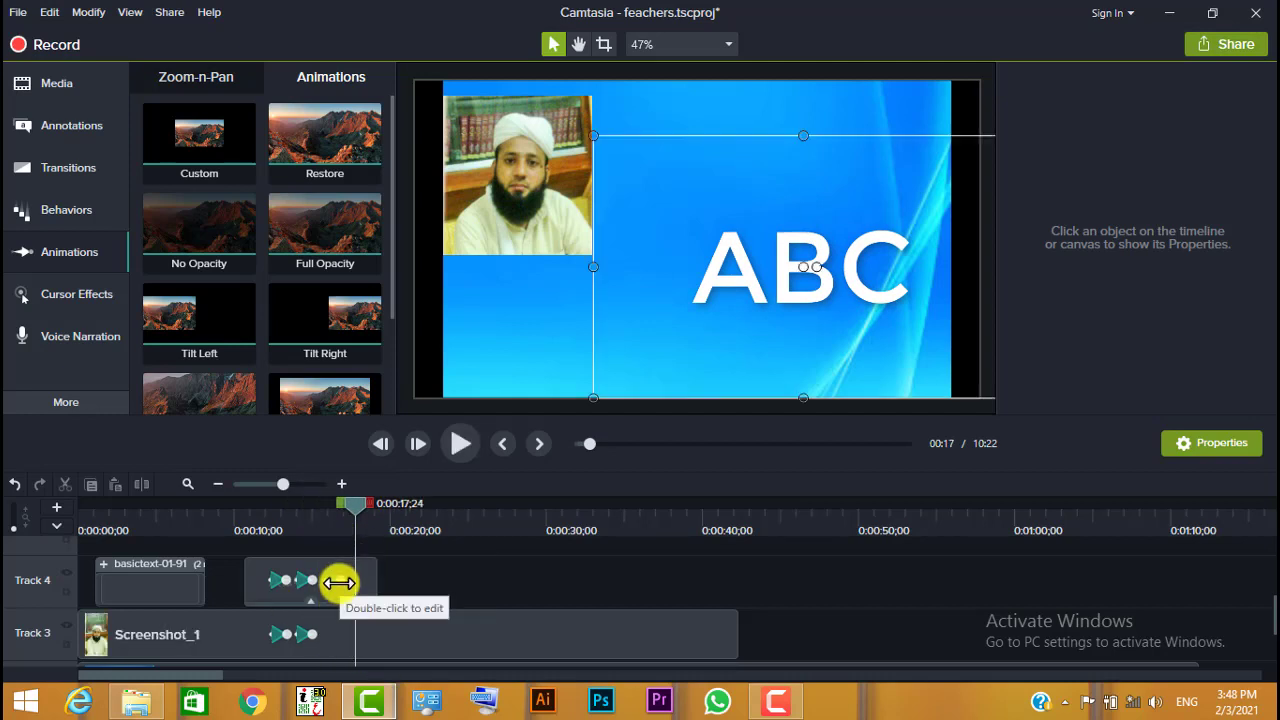
pyautogui.click(338, 582)
pyautogui.press('Delete')
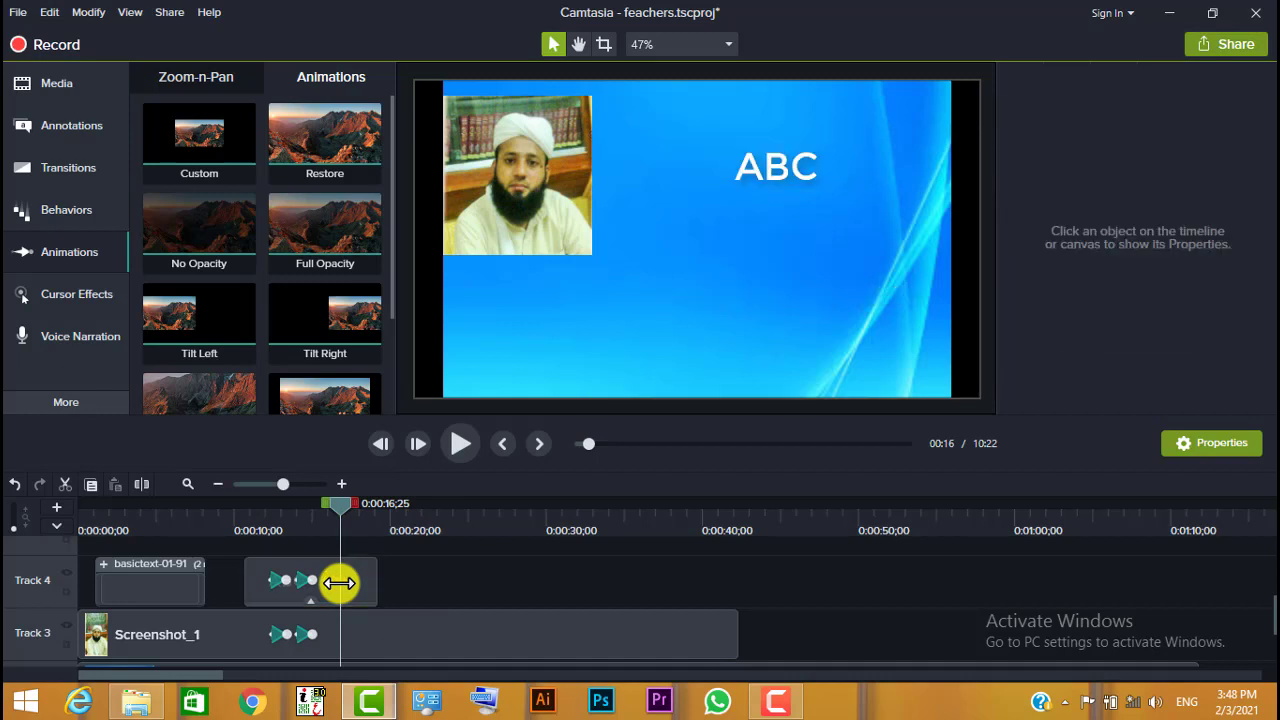
# - Try the Restore animation on all timeline clips at 0:00:16;25, previewing it before undoing it
pyautogui.hotkey('ctrl', 'a')
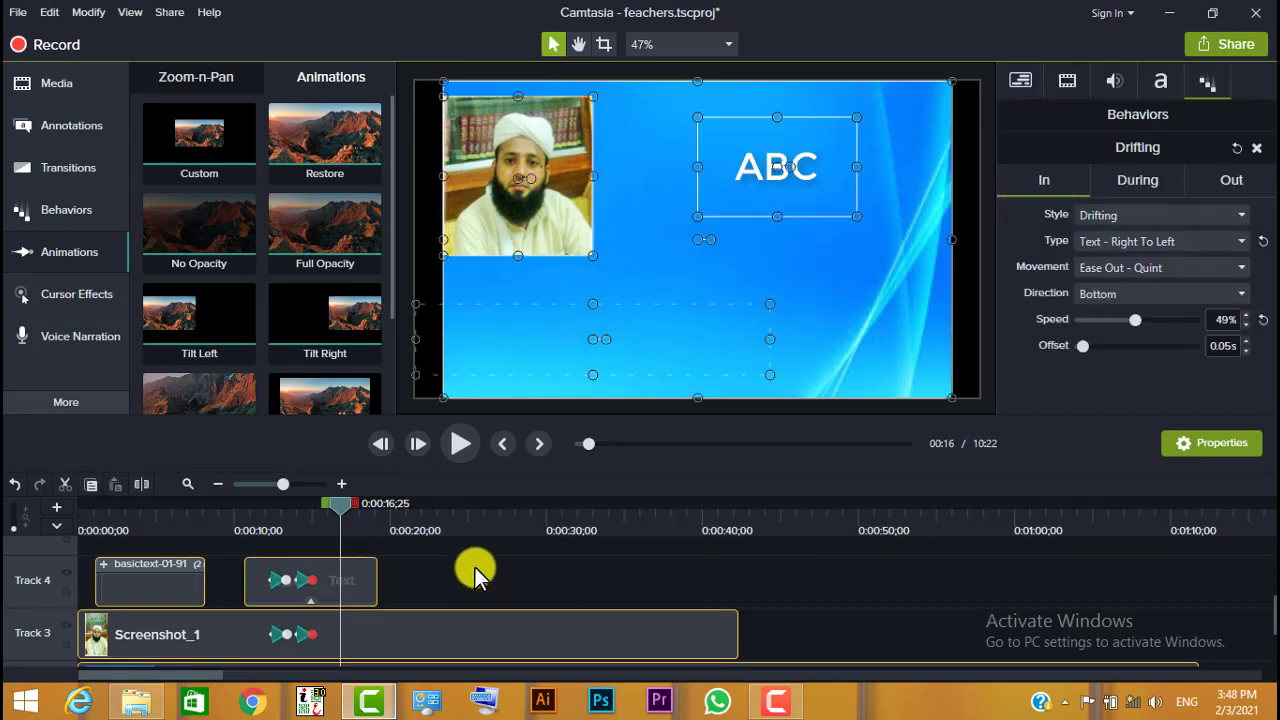
pyautogui.moveTo(331, 172)
pyautogui.mouseDown()
pyautogui.moveTo(345, 622)
pyautogui.moveTo(351, 571)
pyautogui.moveTo(343, 586)
pyautogui.mouseUp()
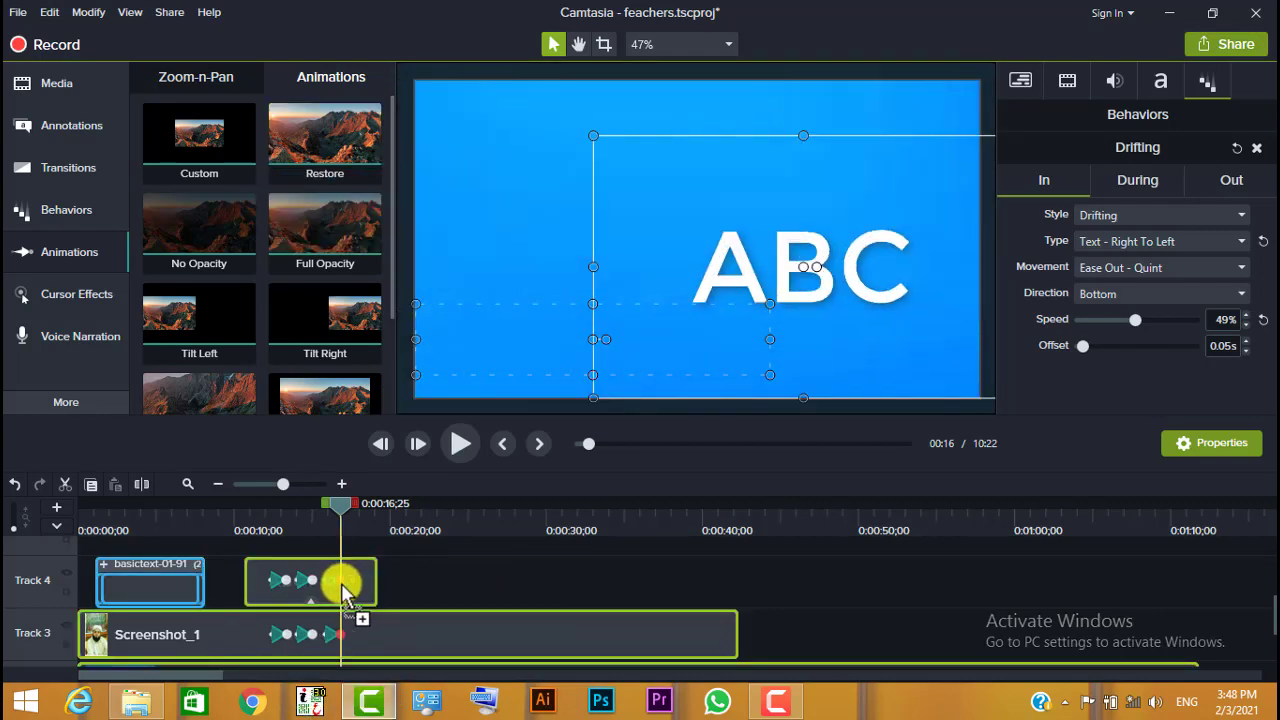
pyautogui.click(305, 507)
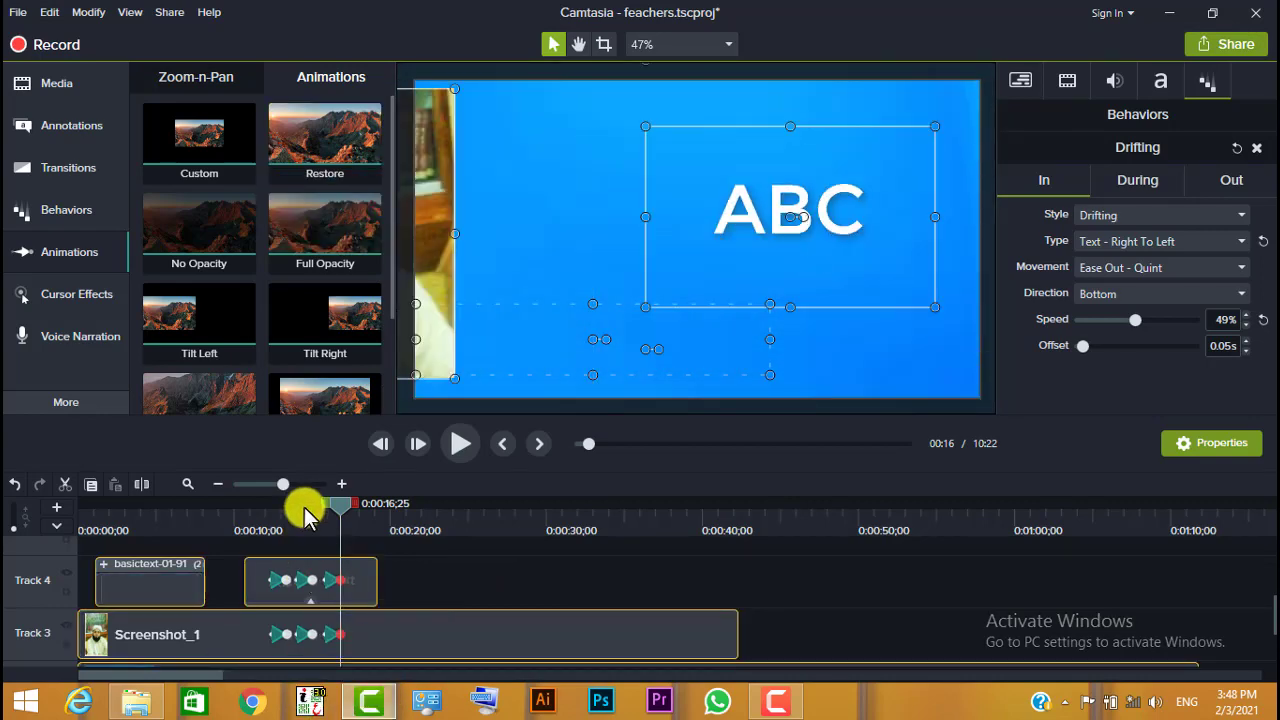
pyautogui.press('space')
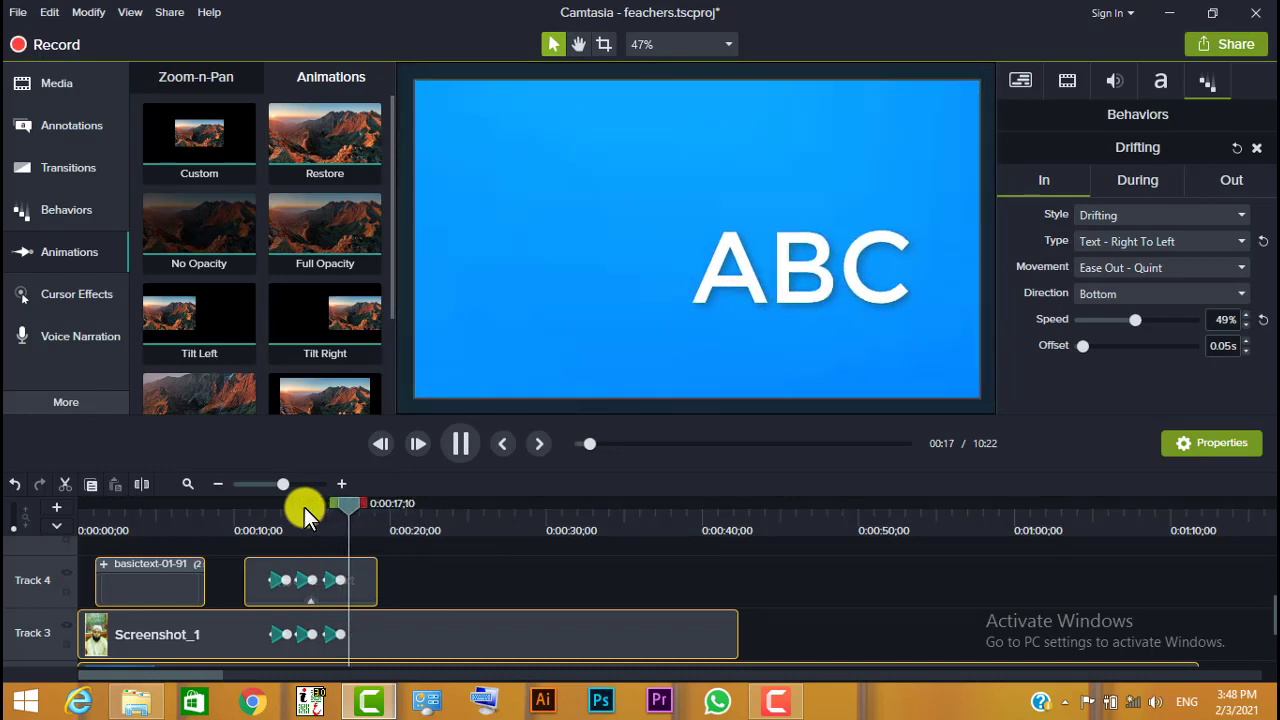
pyautogui.press('space')
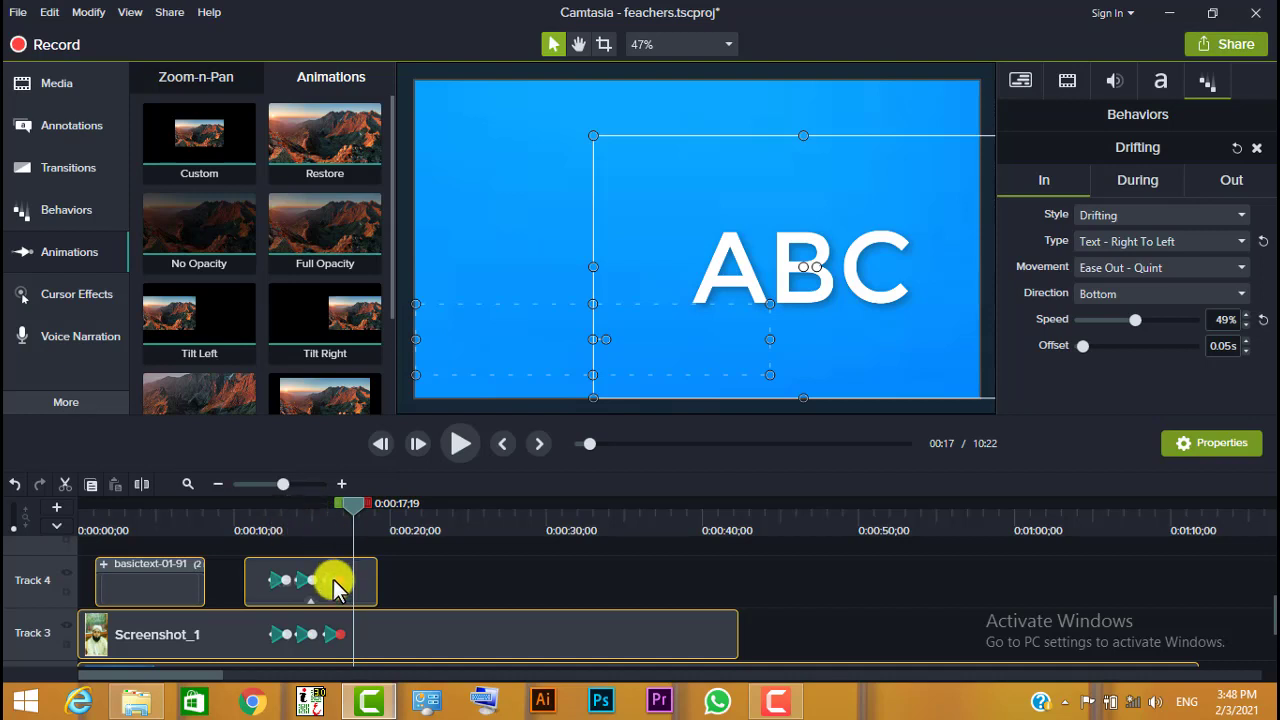
pyautogui.hotkey('ctrl', 'z')
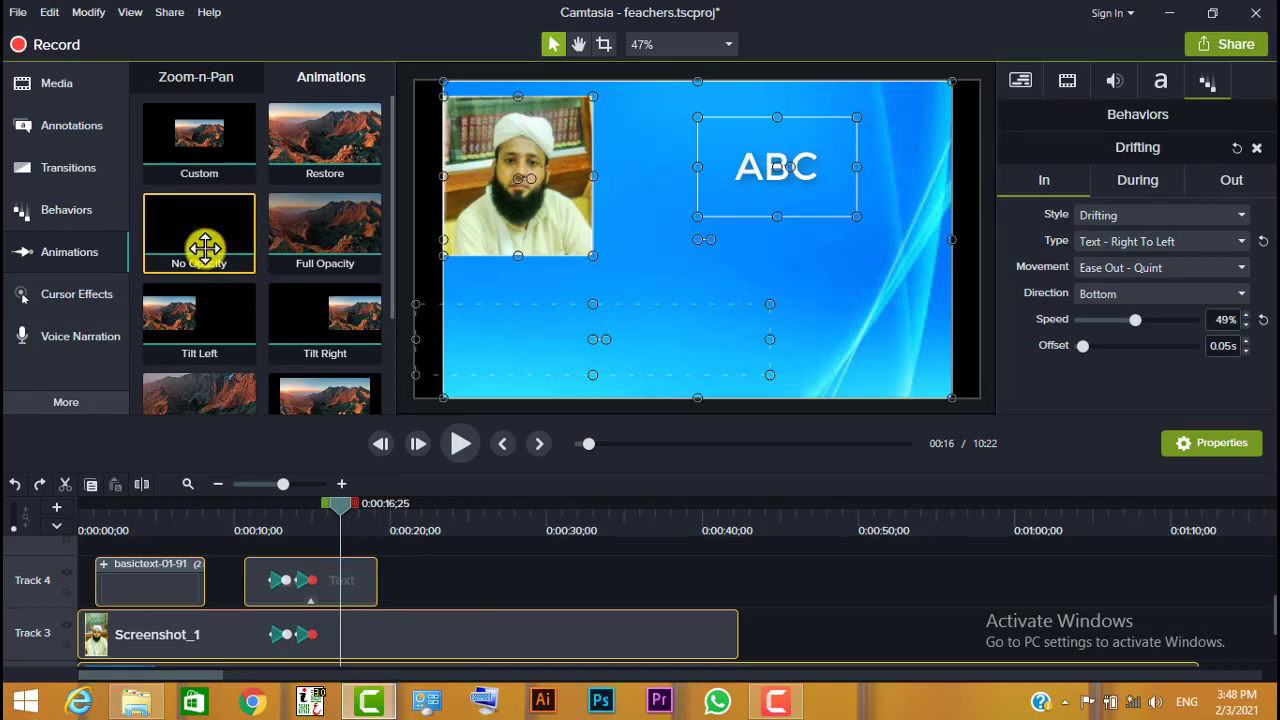
# - Apply the No Opacity animation to all selected clips at 0:00:16;25 and preview it from about 0:00:13;26
pyautogui.moveTo(196, 249); pyautogui.dragTo(340, 592)
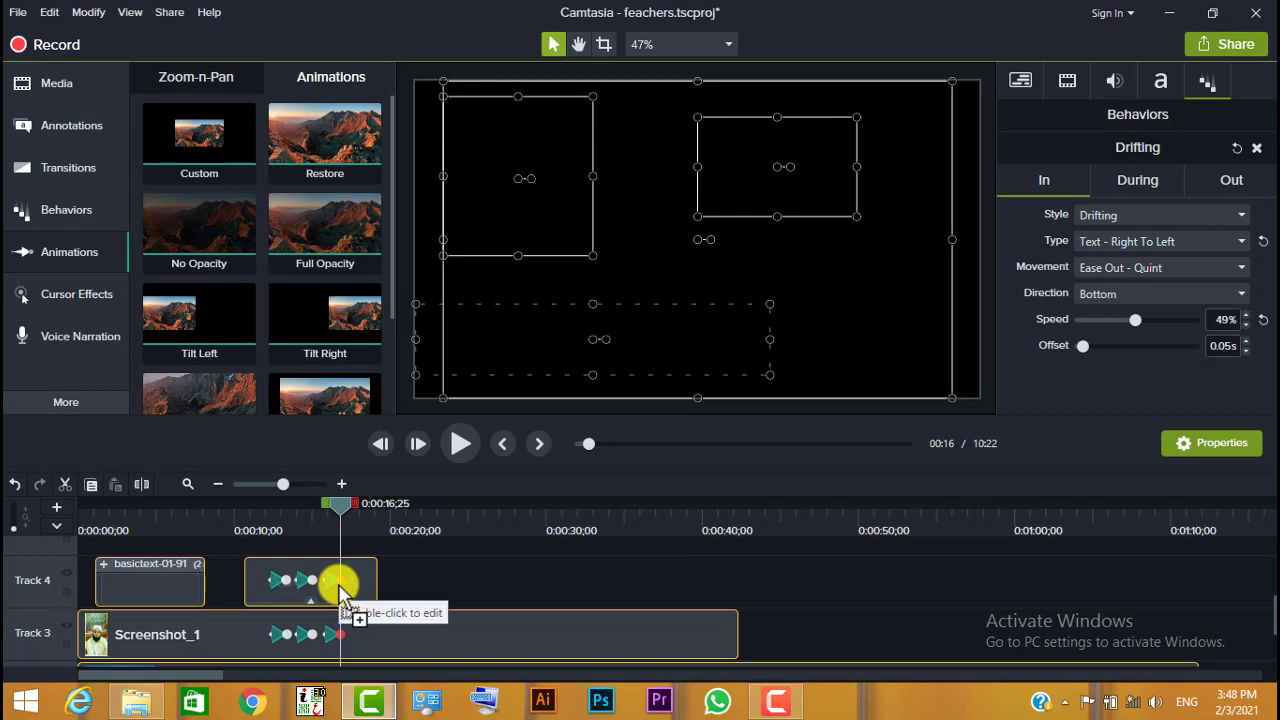
pyautogui.click(294, 506)
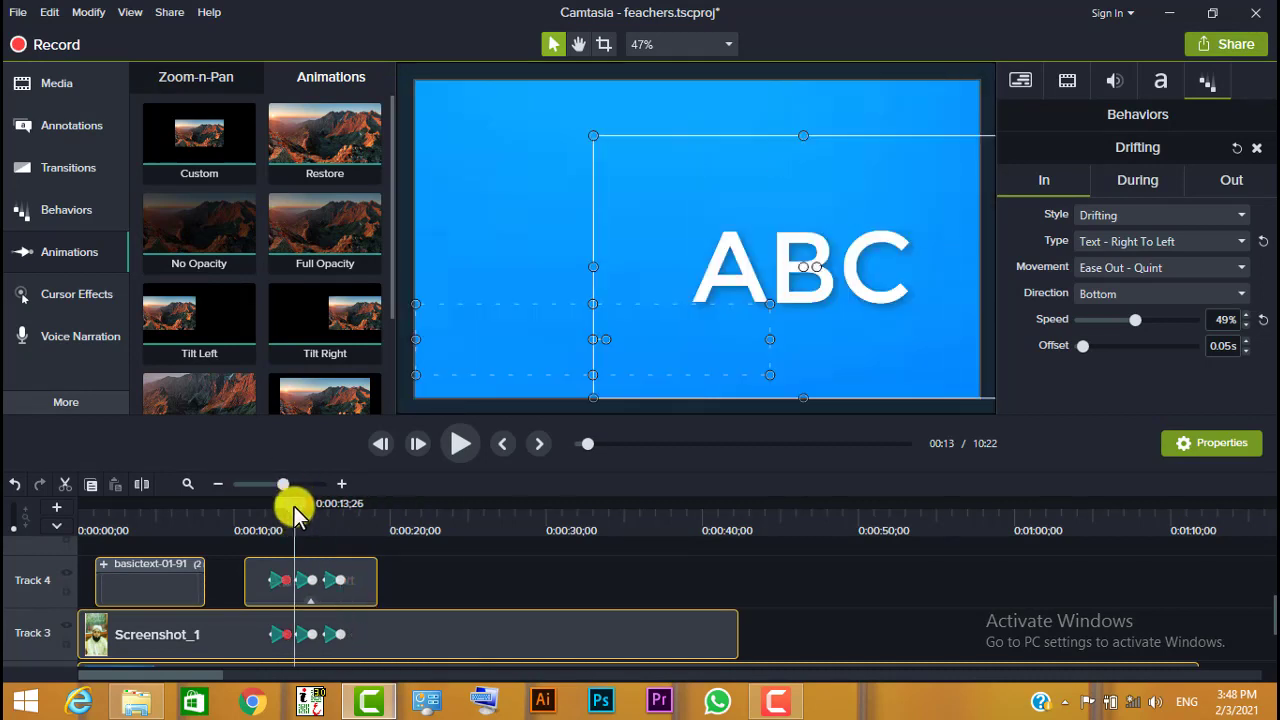
pyautogui.press('space')
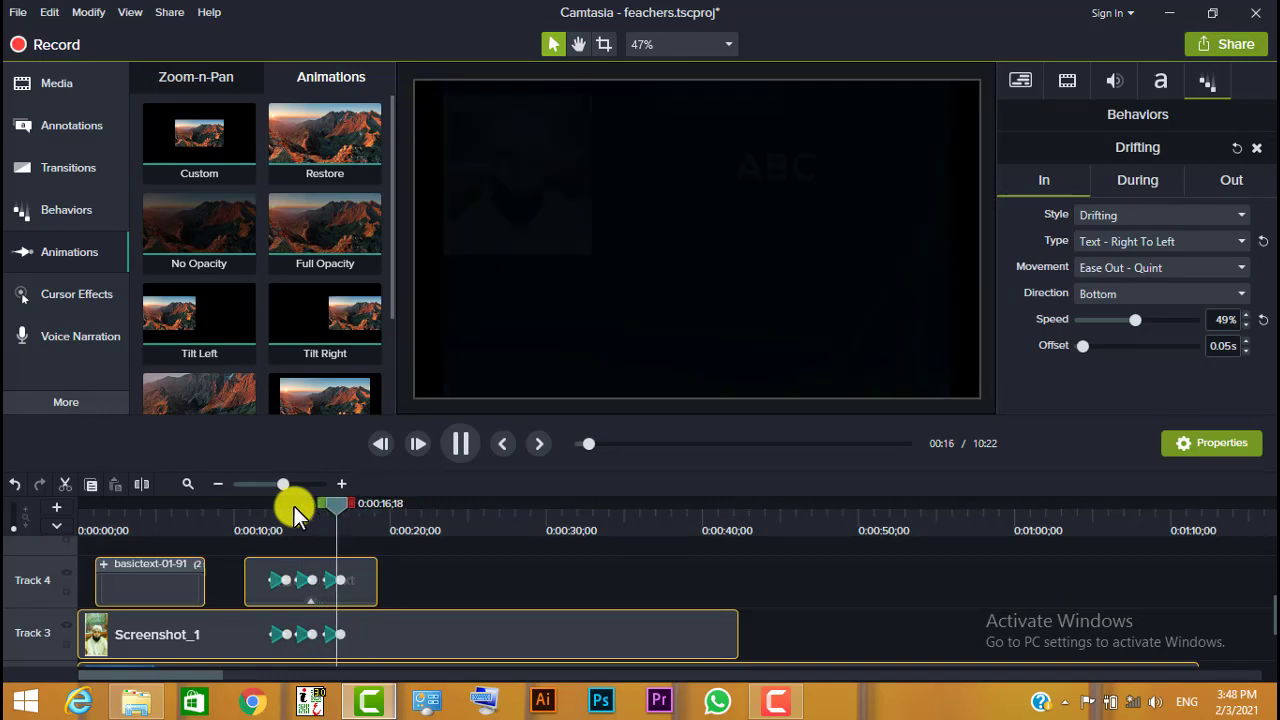
pyautogui.press('space')
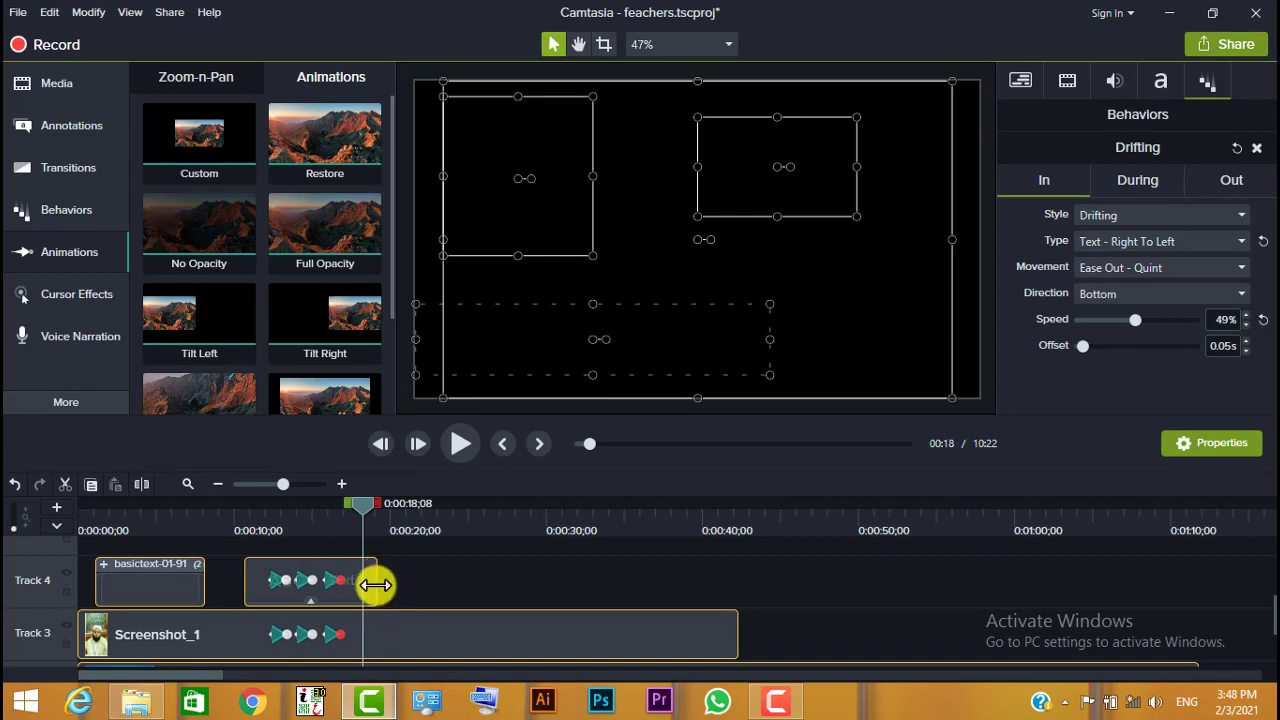
# - Extend the selected clips so the text lasts 0:00:10;01, and apply the Restore animation to them at 0:00:18;08 with a preview
pyautogui.moveTo(375, 585); pyautogui.dragTo(400, 583)
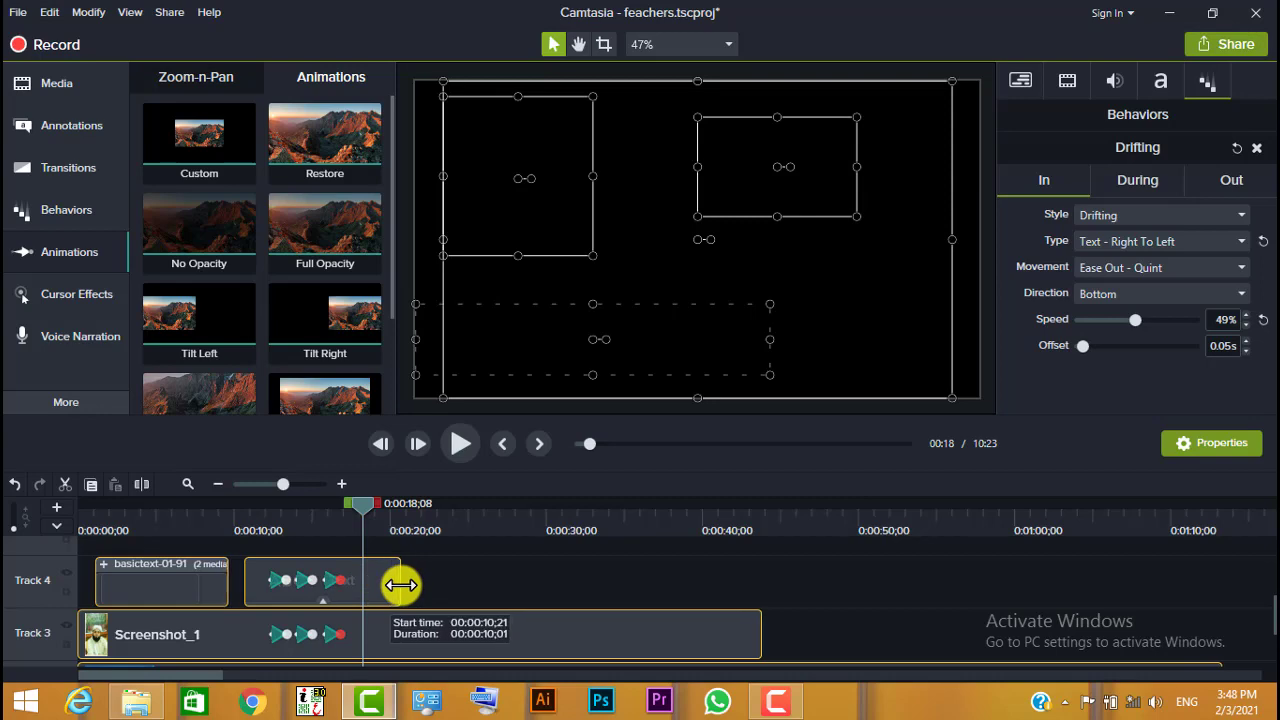
pyautogui.moveTo(349, 157)
pyautogui.mouseDown()
pyautogui.moveTo(371, 374)
pyautogui.moveTo(363, 634)
pyautogui.moveTo(368, 590)
pyautogui.mouseUp()
pyautogui.click(299, 503)
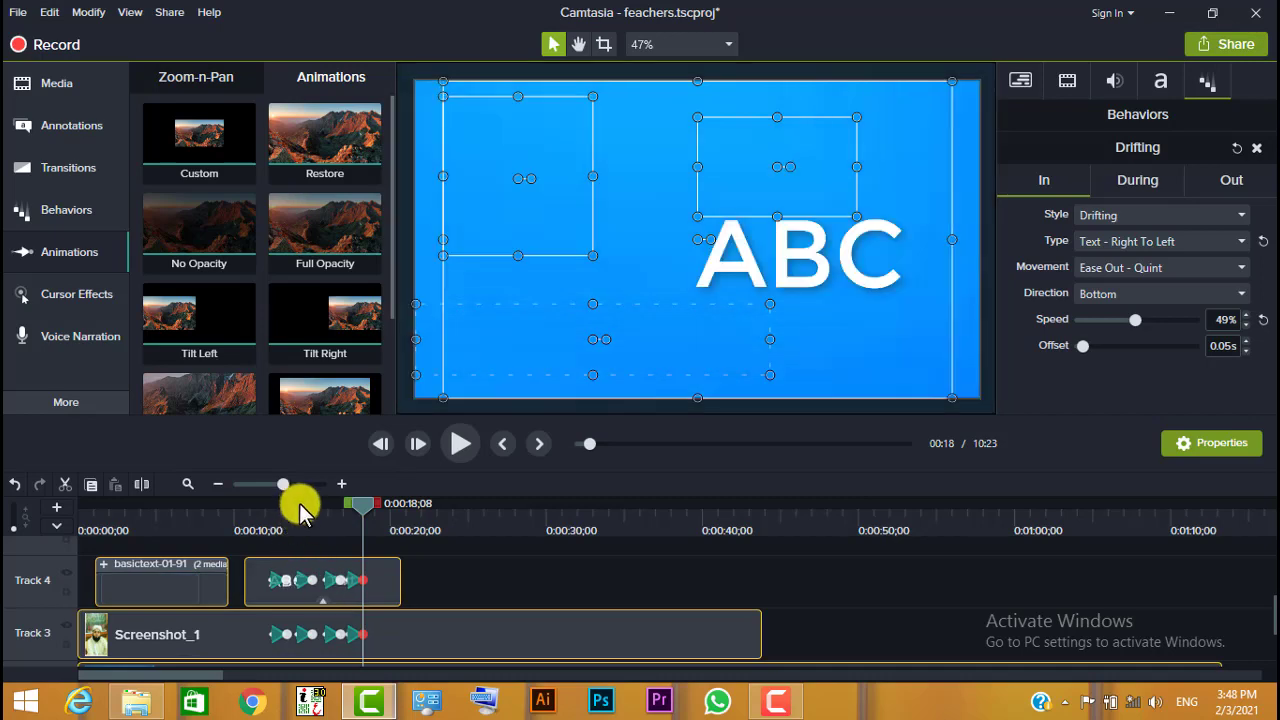
pyautogui.press('space')
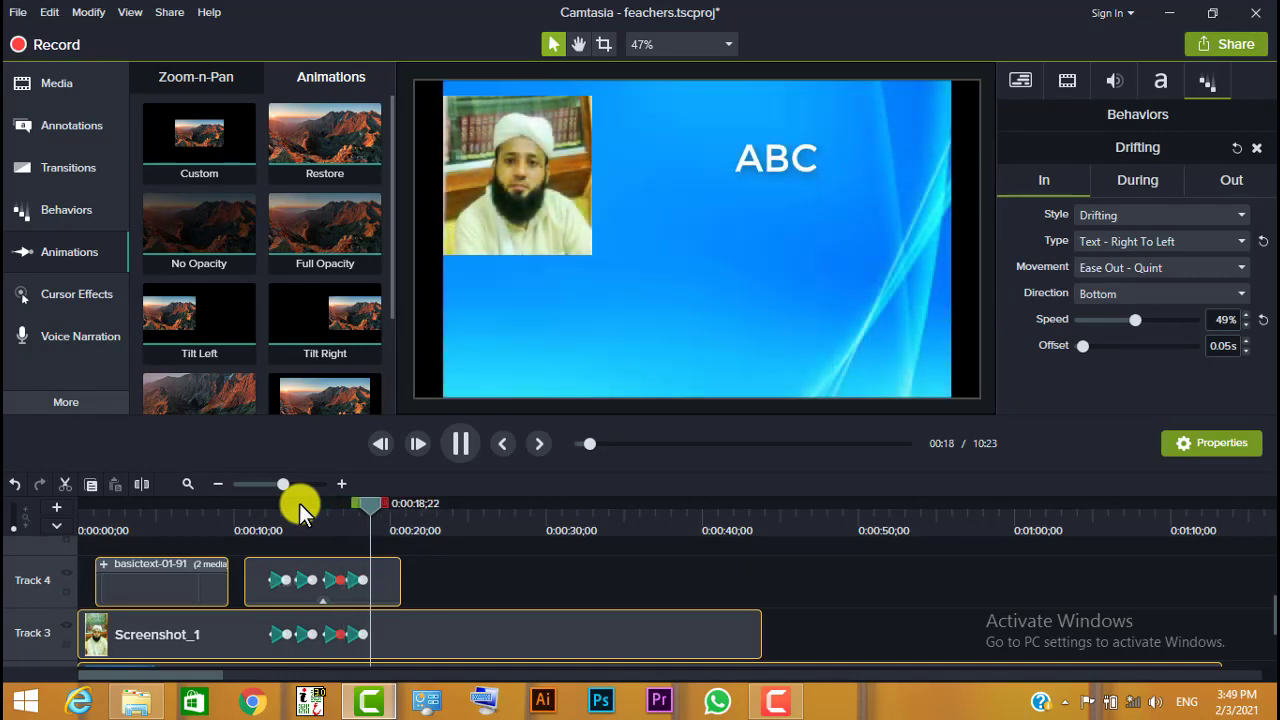
pyautogui.press('space')
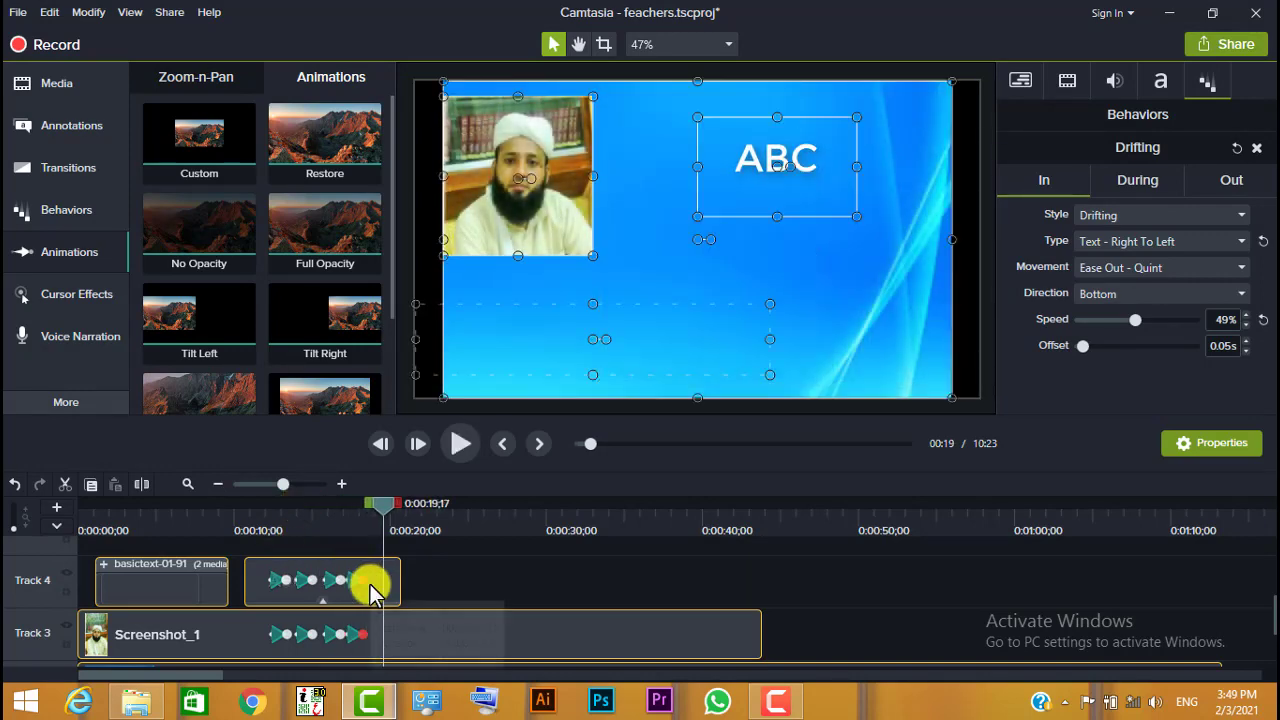
# - Undo the last Restore animation, the clip extension and the No Opacity animation
pyautogui.hotkey('ctrl', 'z')
pyautogui.hotkey('ctrl', 'z')
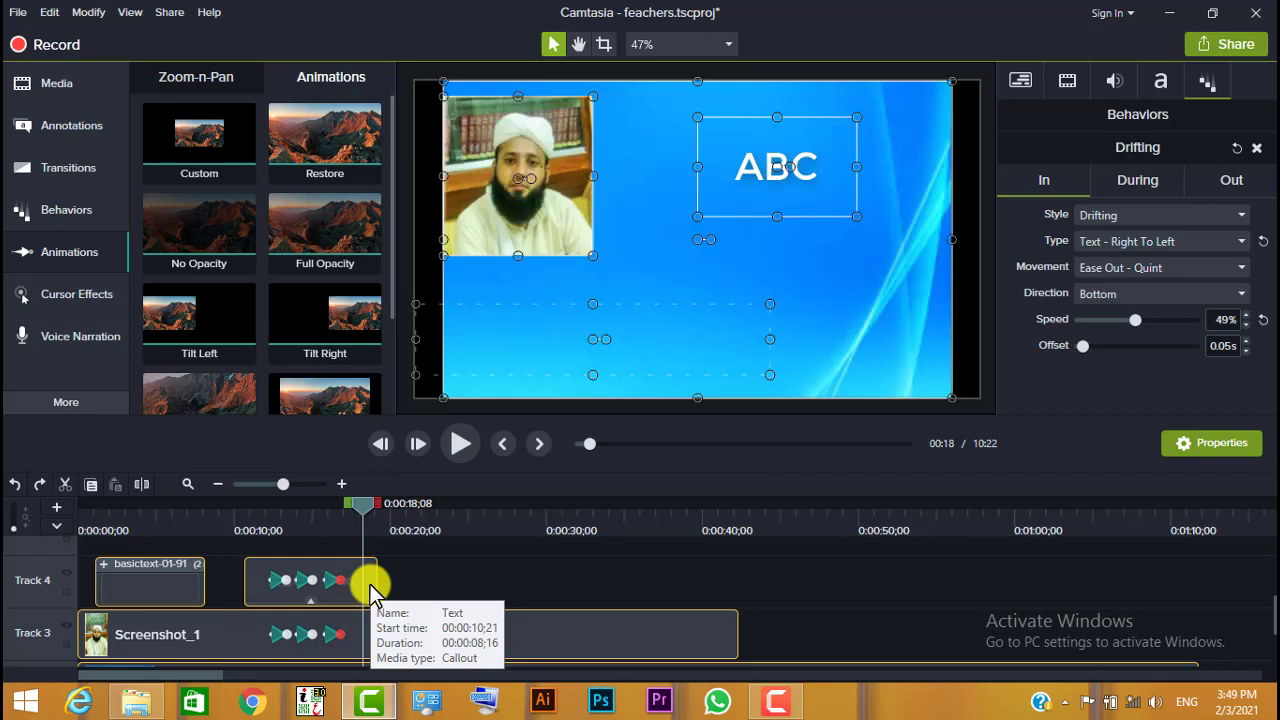
pyautogui.hotkey('ctrl', 'z')
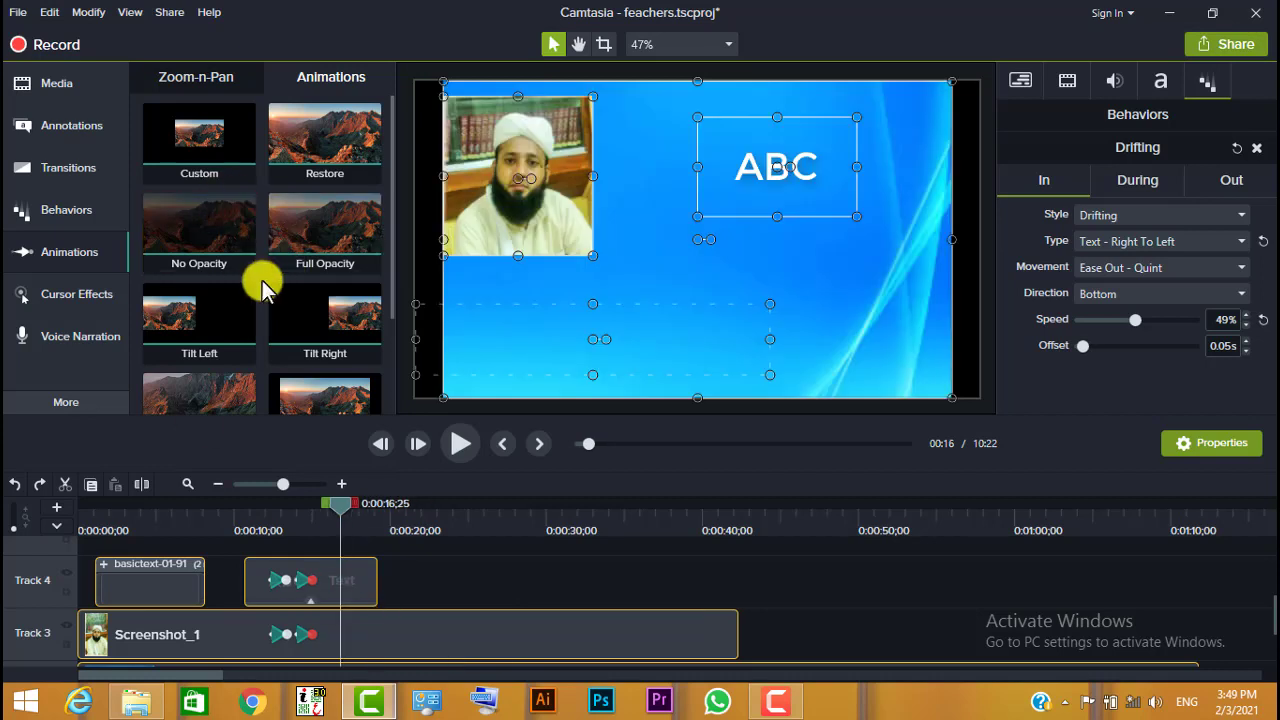
pyautogui.scroll(-3, 380, 357)
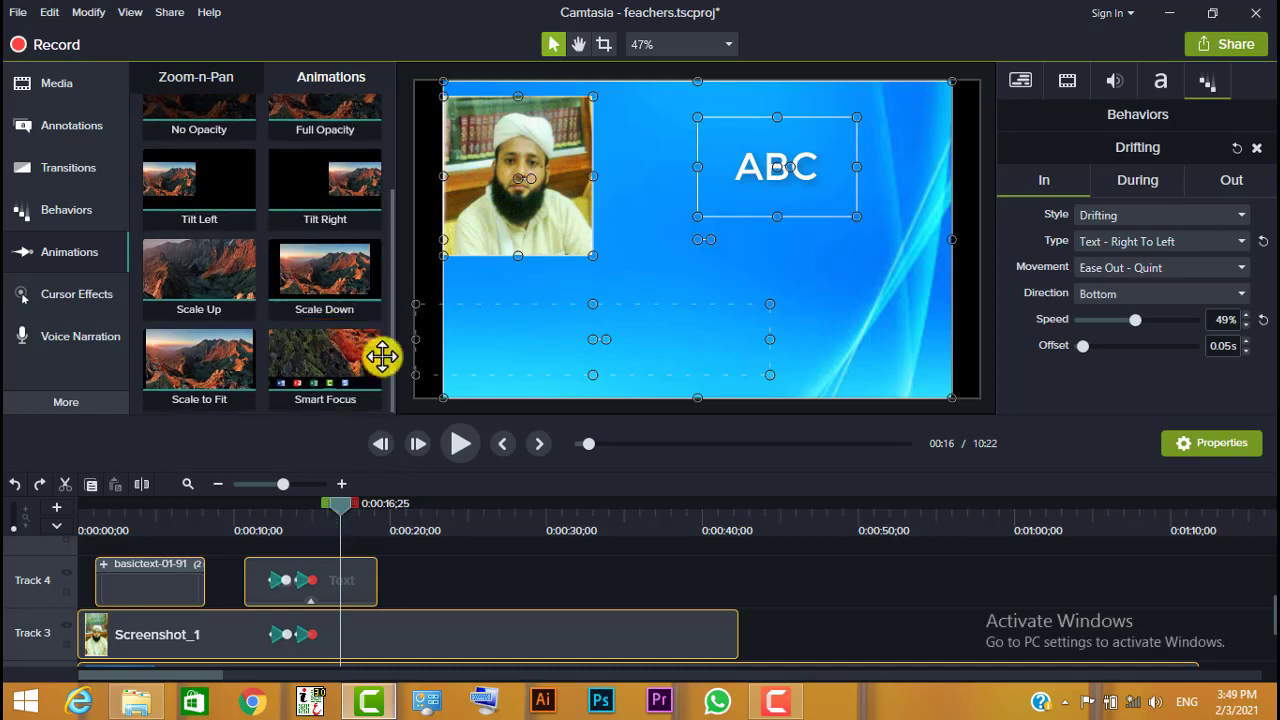
pyautogui.moveTo(390, 355); pyautogui.dragTo(383, 263)
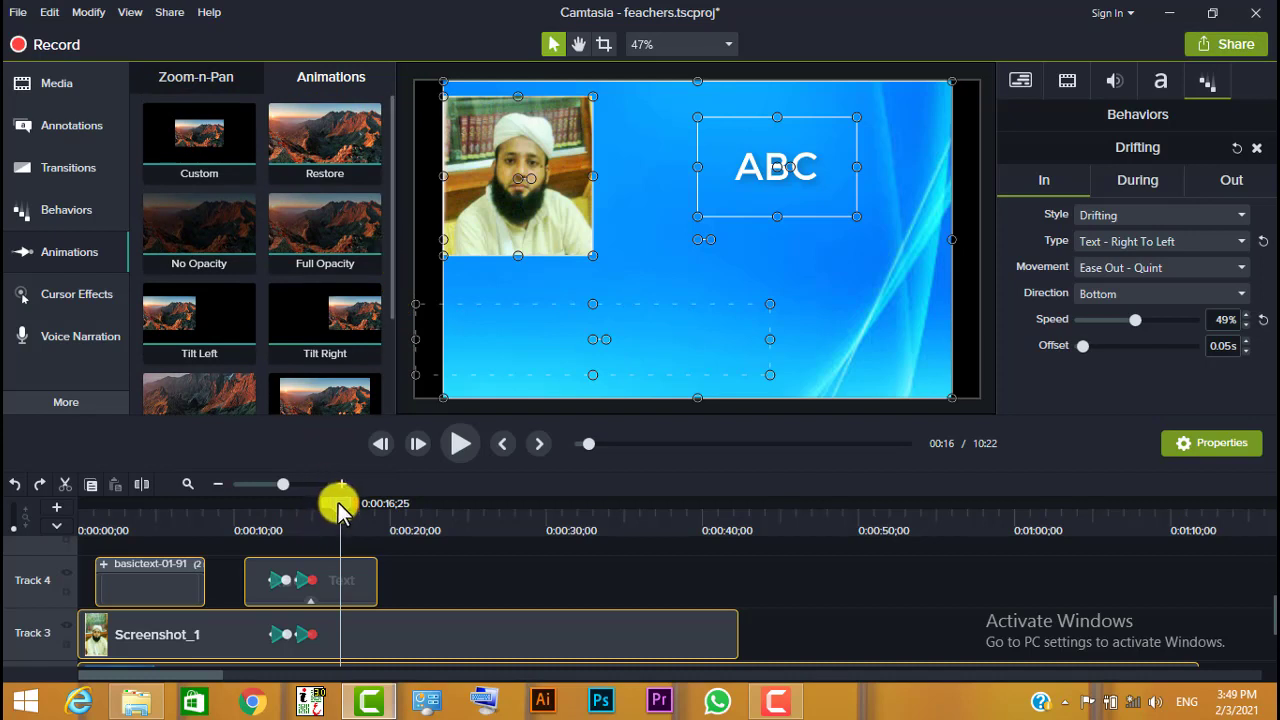
# - Move the playhead to 0:00:21;21 and shorten the ABC text clip on Track 4 to end at about 0:00:17
pyautogui.moveTo(340, 510); pyautogui.dragTo(416, 515)
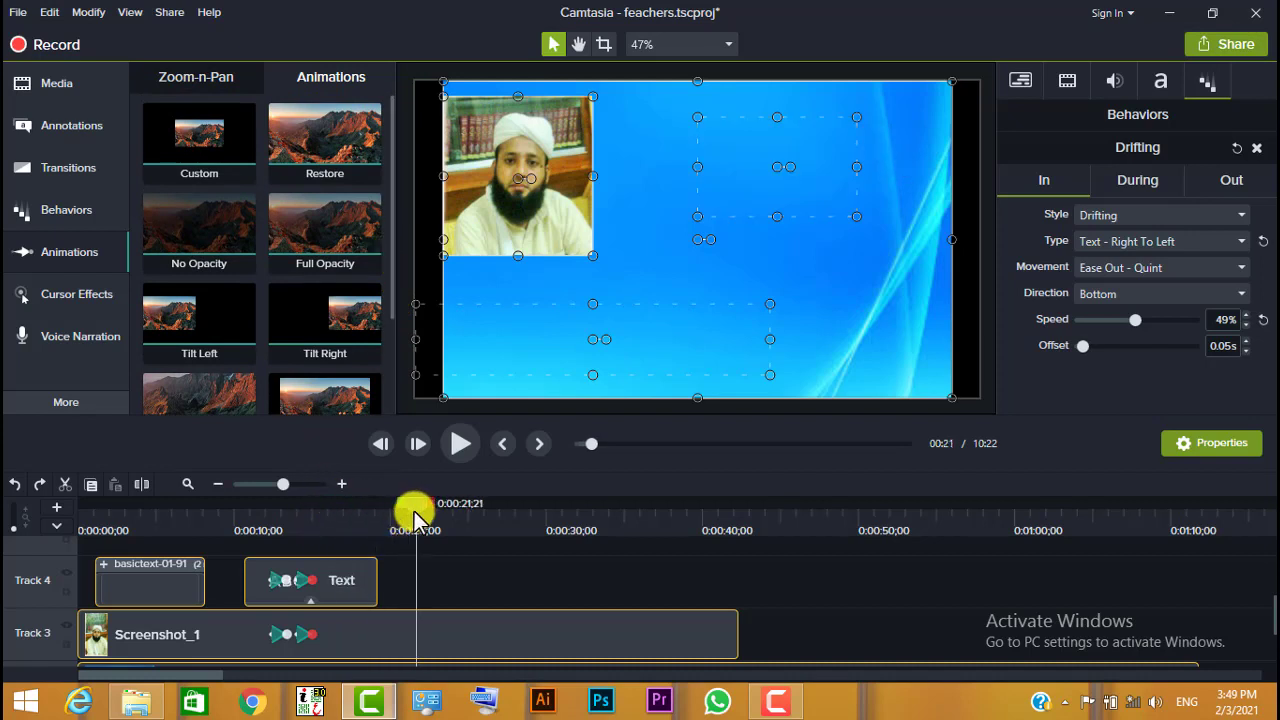
pyautogui.click(362, 586)
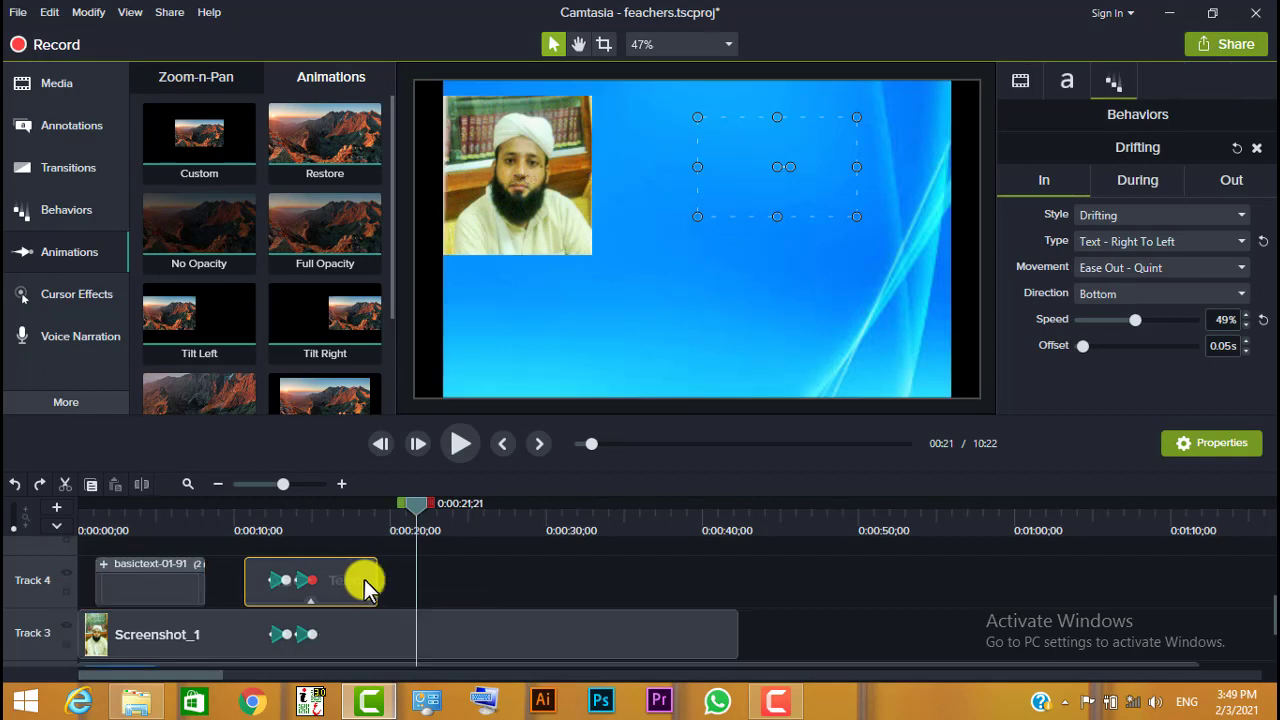
pyautogui.moveTo(422, 572); pyautogui.dragTo(498, 582)
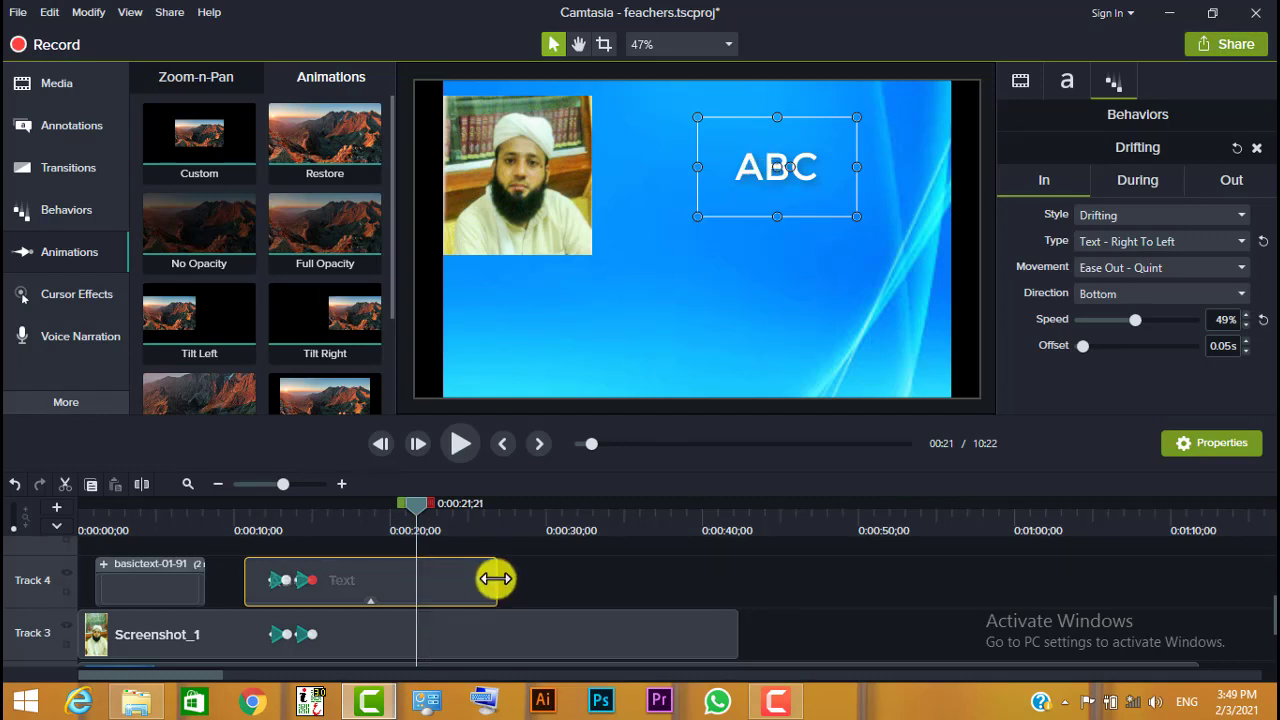
pyautogui.moveTo(496, 579); pyautogui.dragTo(346, 578)
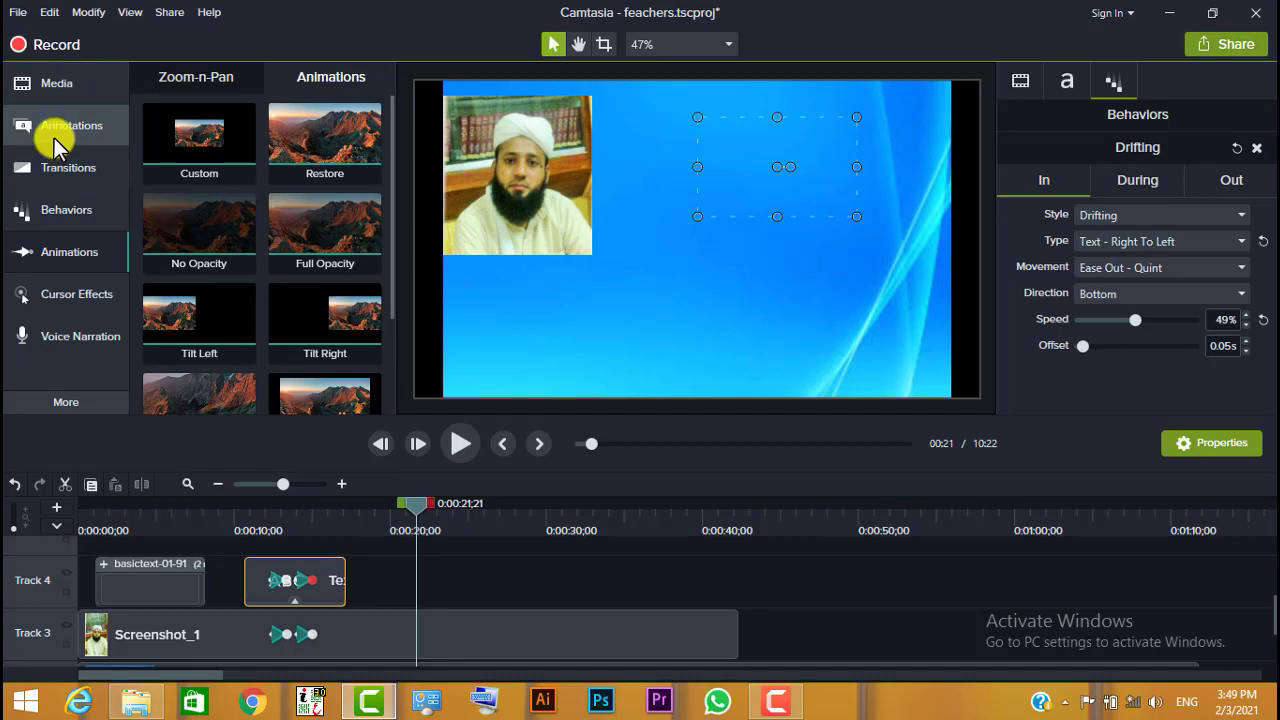
# - Add airplane-01 from the library's Icons - Vehicles folder at 0:00:21;21, placing it beside the photo at about X 121, Y 117
pyautogui.click(60, 86)
pyautogui.click(335, 79)
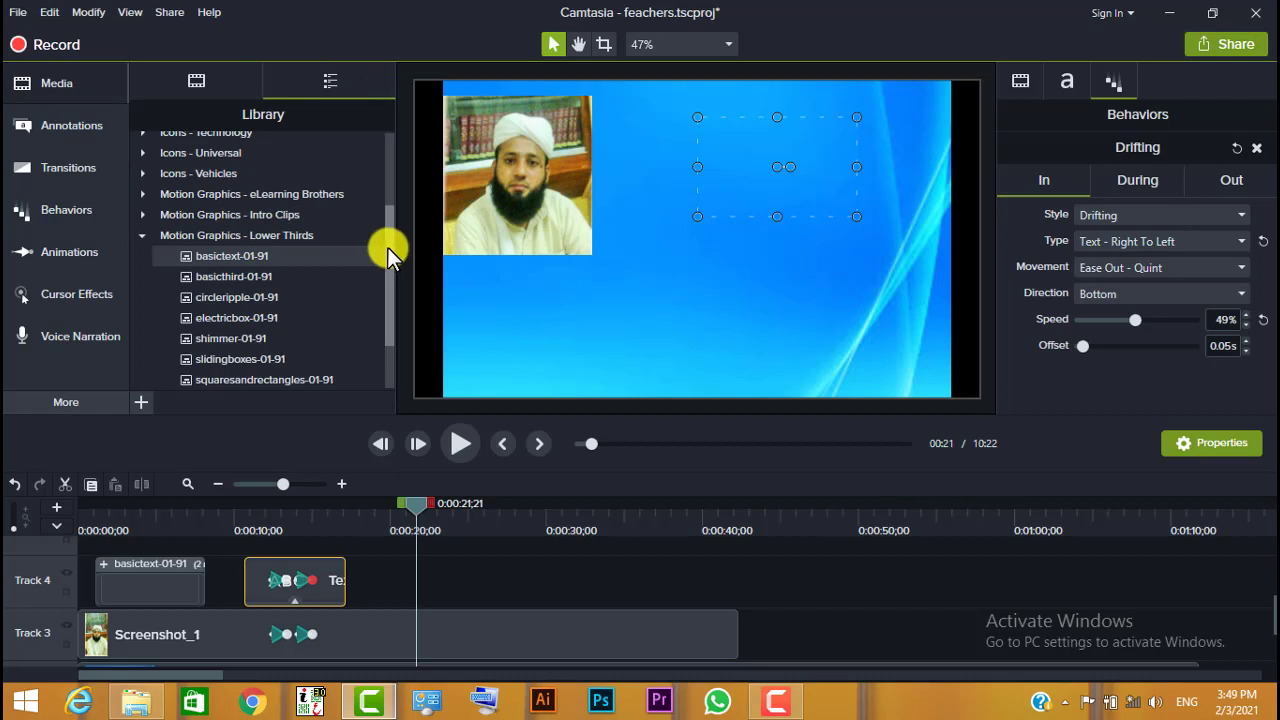
pyautogui.moveTo(387, 247); pyautogui.dragTo(387, 210)
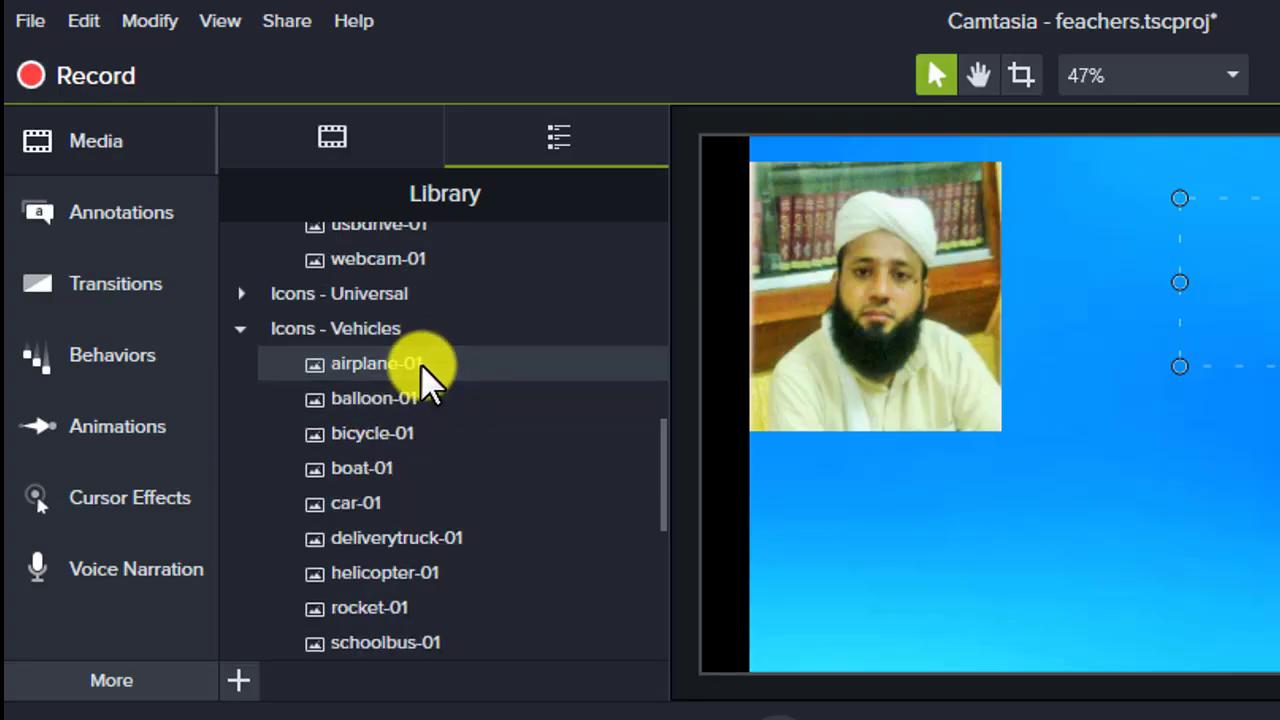
pyautogui.moveTo(421, 364); pyautogui.dragTo(1161, 405)
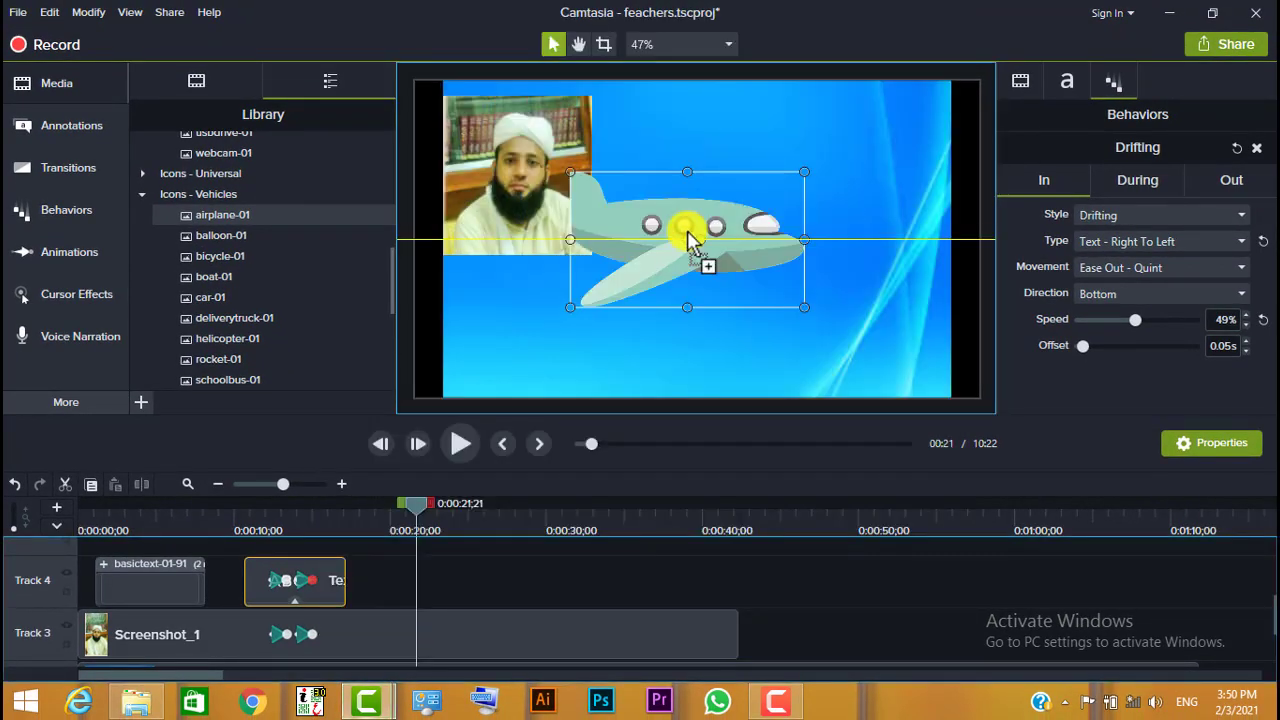
pyautogui.moveTo(687, 237); pyautogui.dragTo(755, 195)
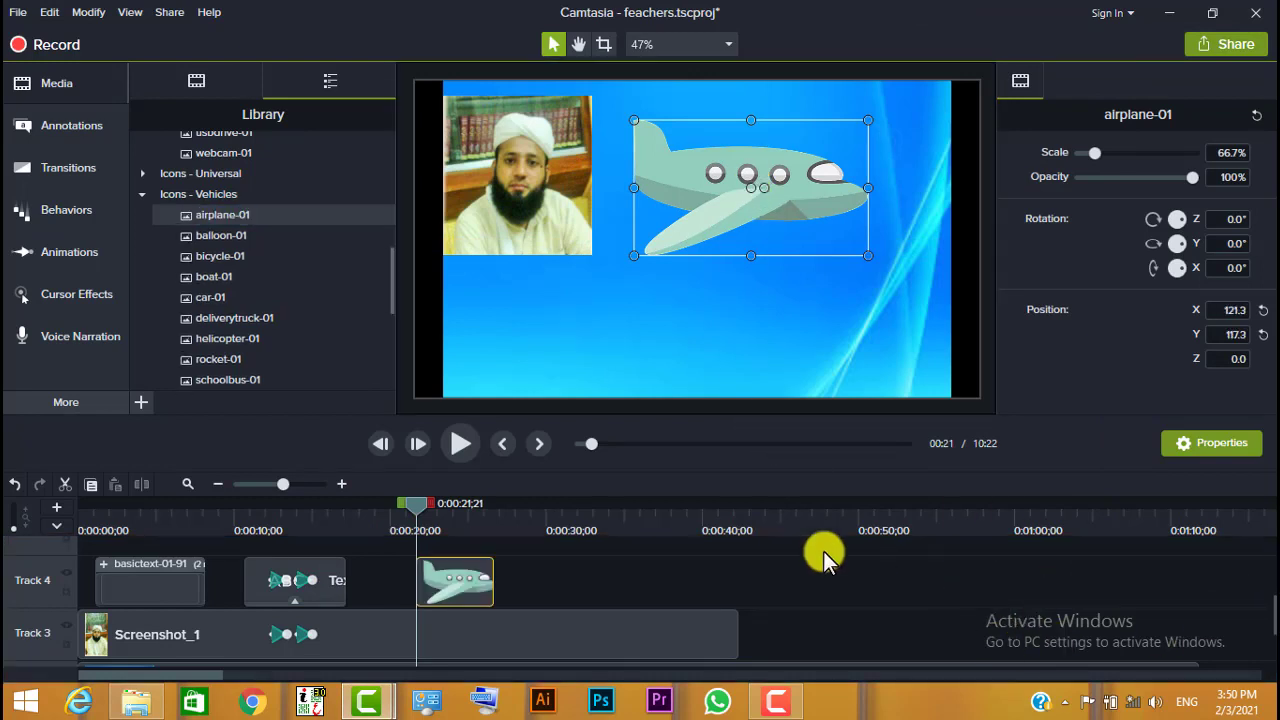
pyautogui.click(802, 572)
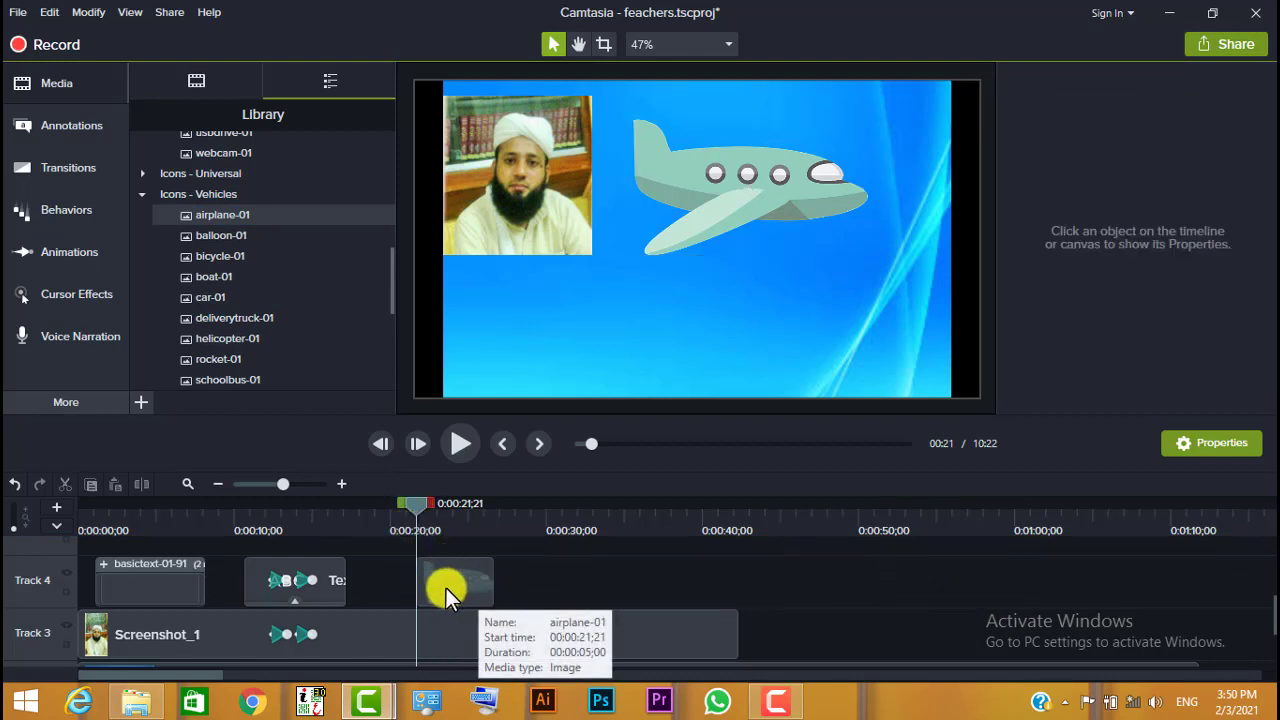
pyautogui.click(729, 173)
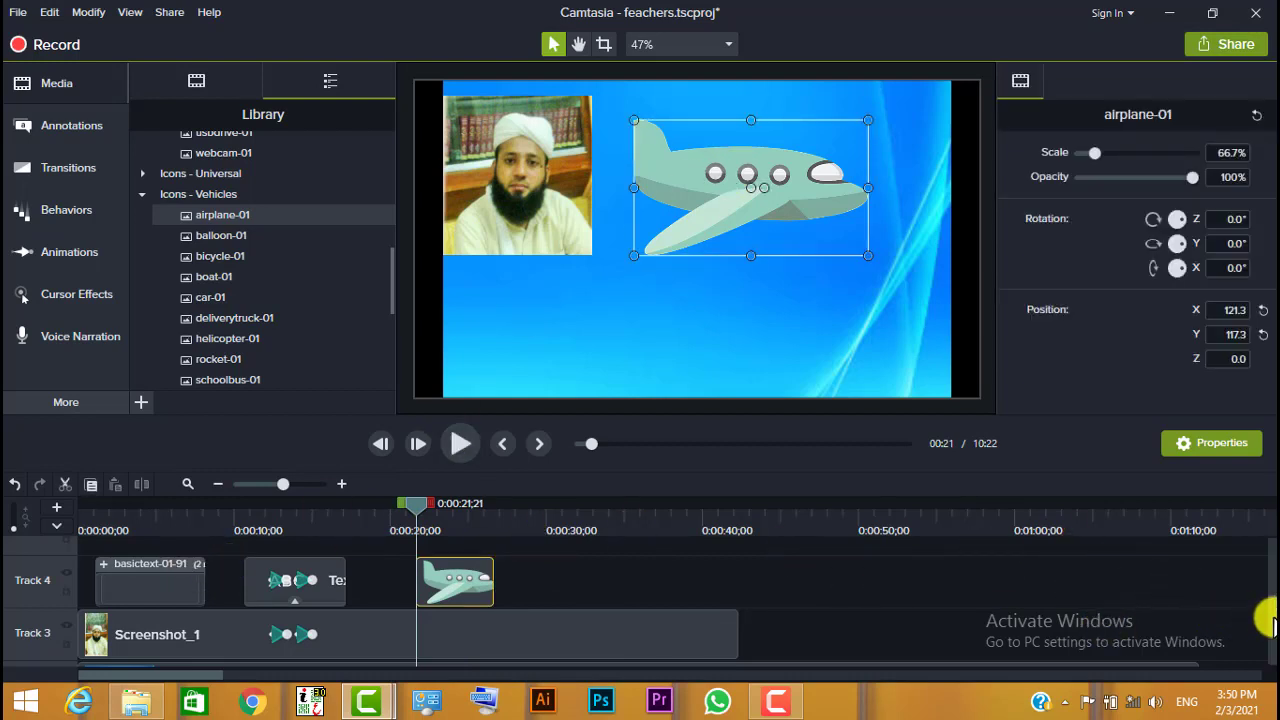
# - Delete the Screenshot_1 clip from Track 3
pyautogui.scroll(-2, 1268, 620)
pyautogui.scroll(1, 1268, 635)
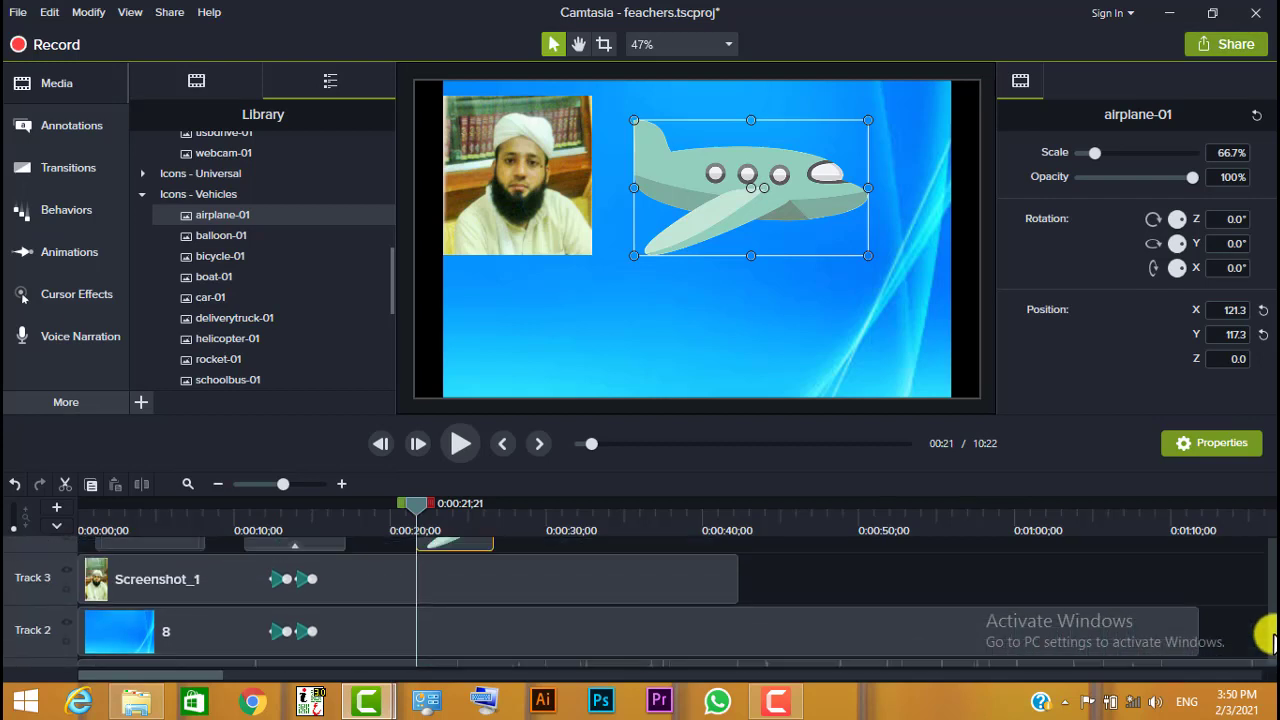
pyautogui.click(695, 588)
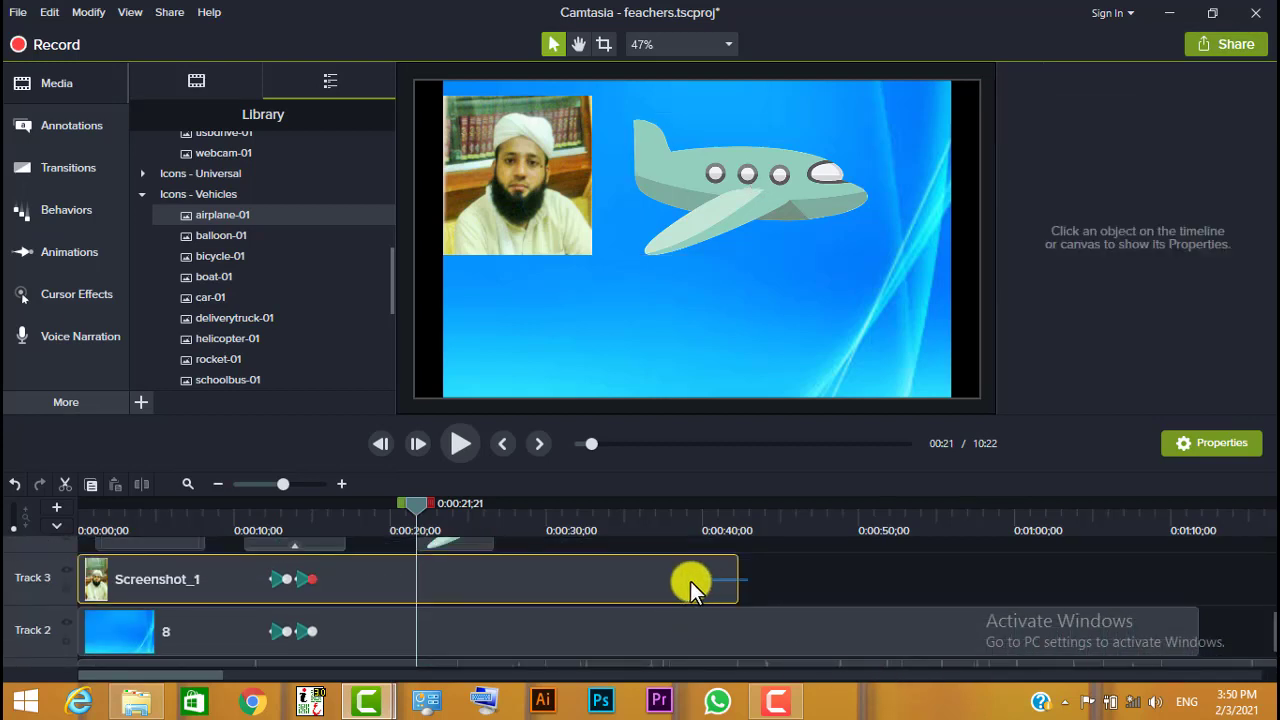
pyautogui.press('Delete')
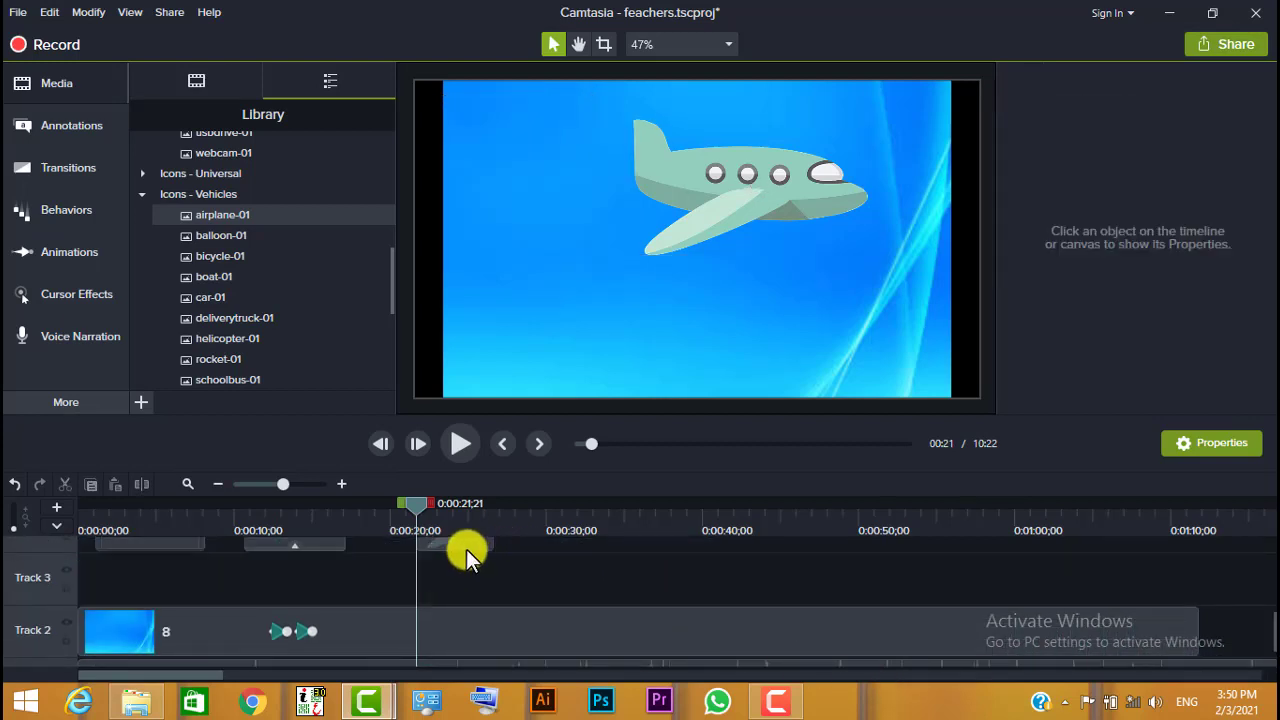
# - Move the airplane-01 clip down to Track 3 and stretch it to run from about 0:00:17 to 0:00:54
pyautogui.moveTo(466, 549); pyautogui.dragTo(466, 578)
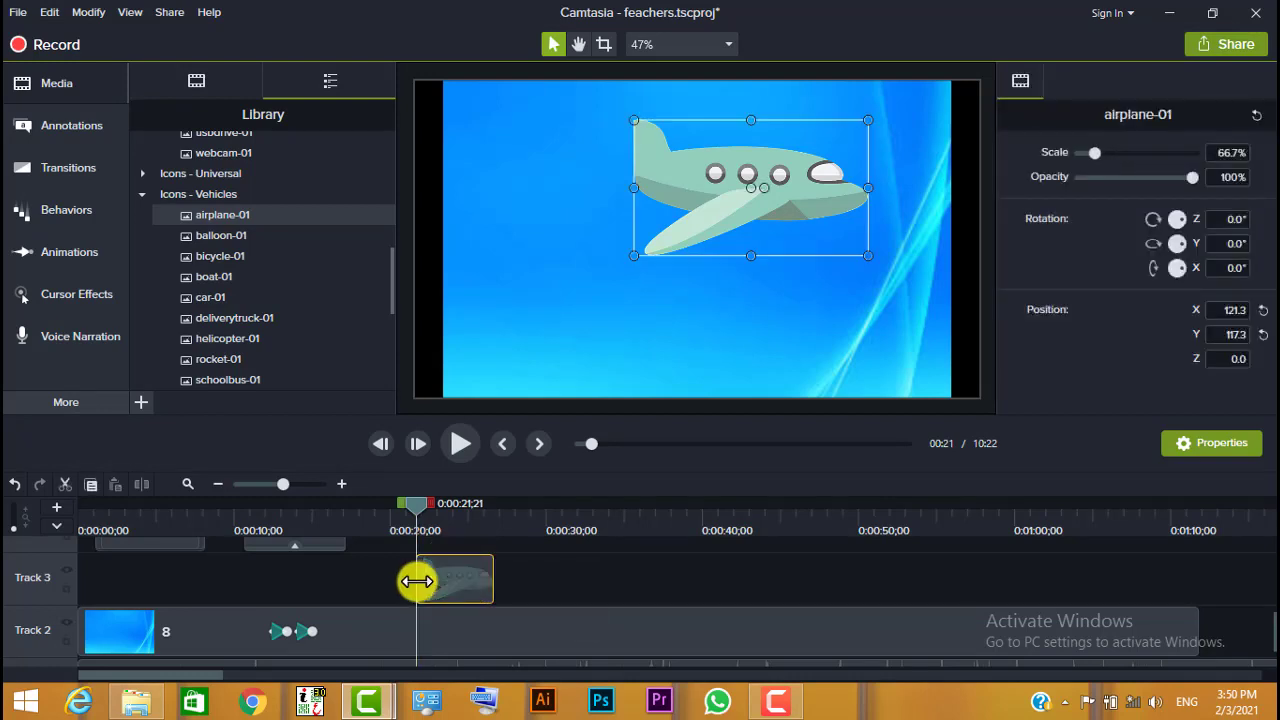
pyautogui.moveTo(416, 581); pyautogui.dragTo(346, 580)
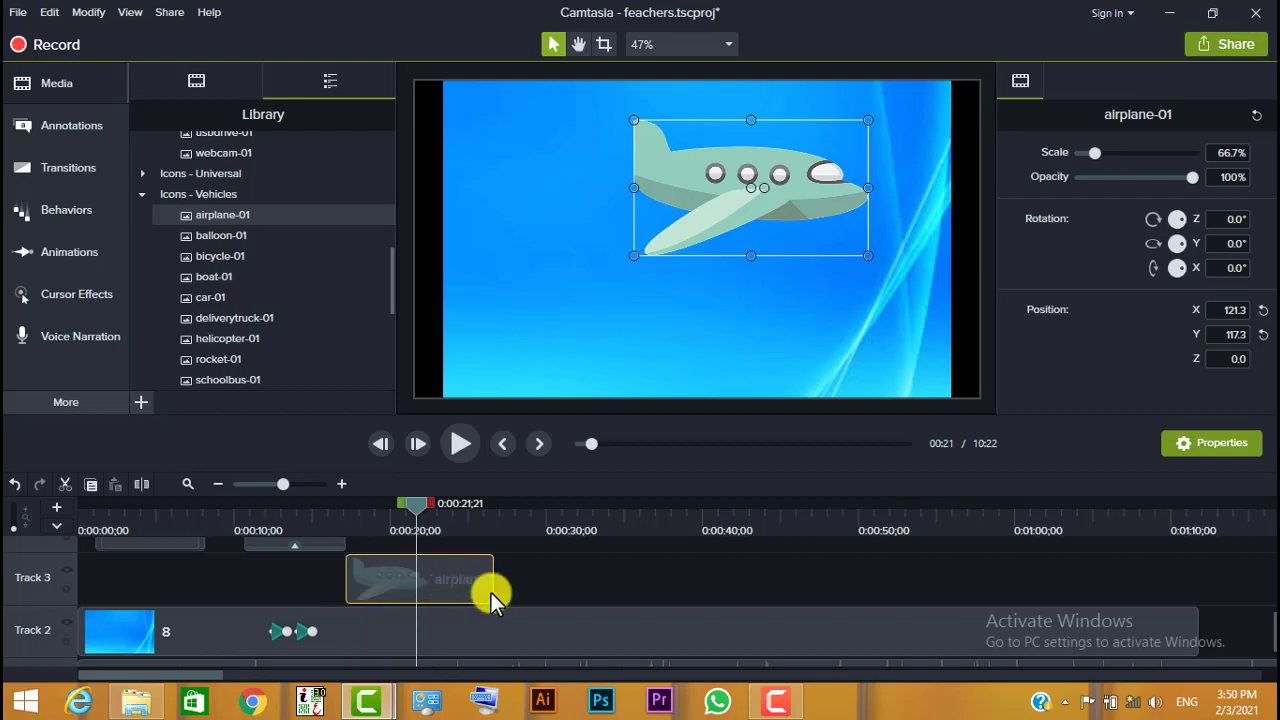
pyautogui.moveTo(494, 583); pyautogui.dragTo(926, 577)
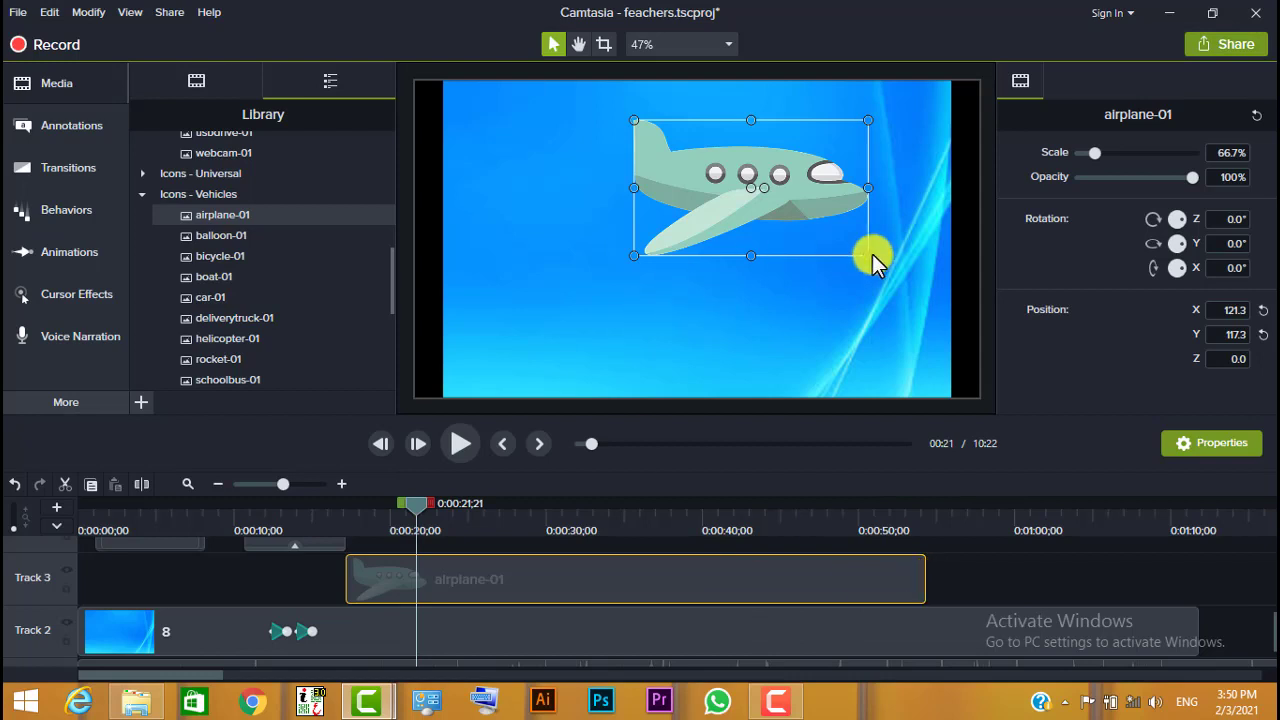
# - Shrink the airplane to 36.7%, tilt it to about -3.8° around Z, and place it at about X -431, Y 252
pyautogui.moveTo(868, 255); pyautogui.dragTo(755, 193)
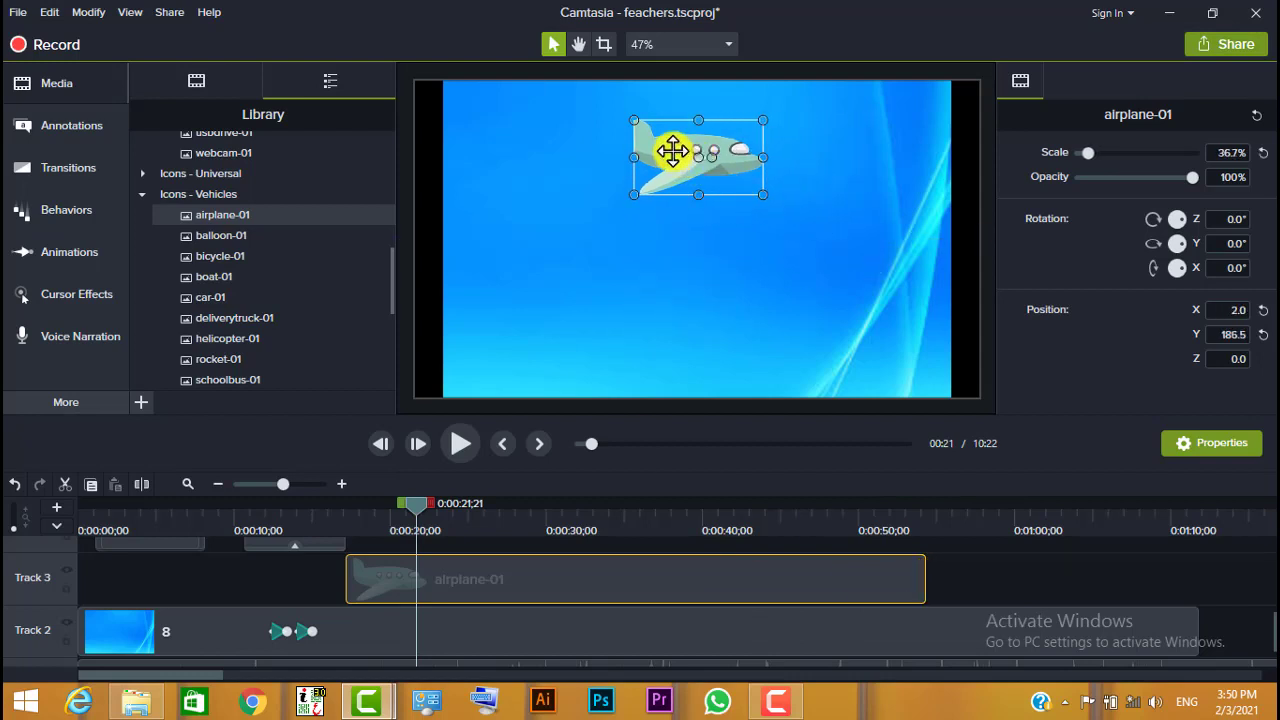
pyautogui.moveTo(648, 150); pyautogui.dragTo(519, 131)
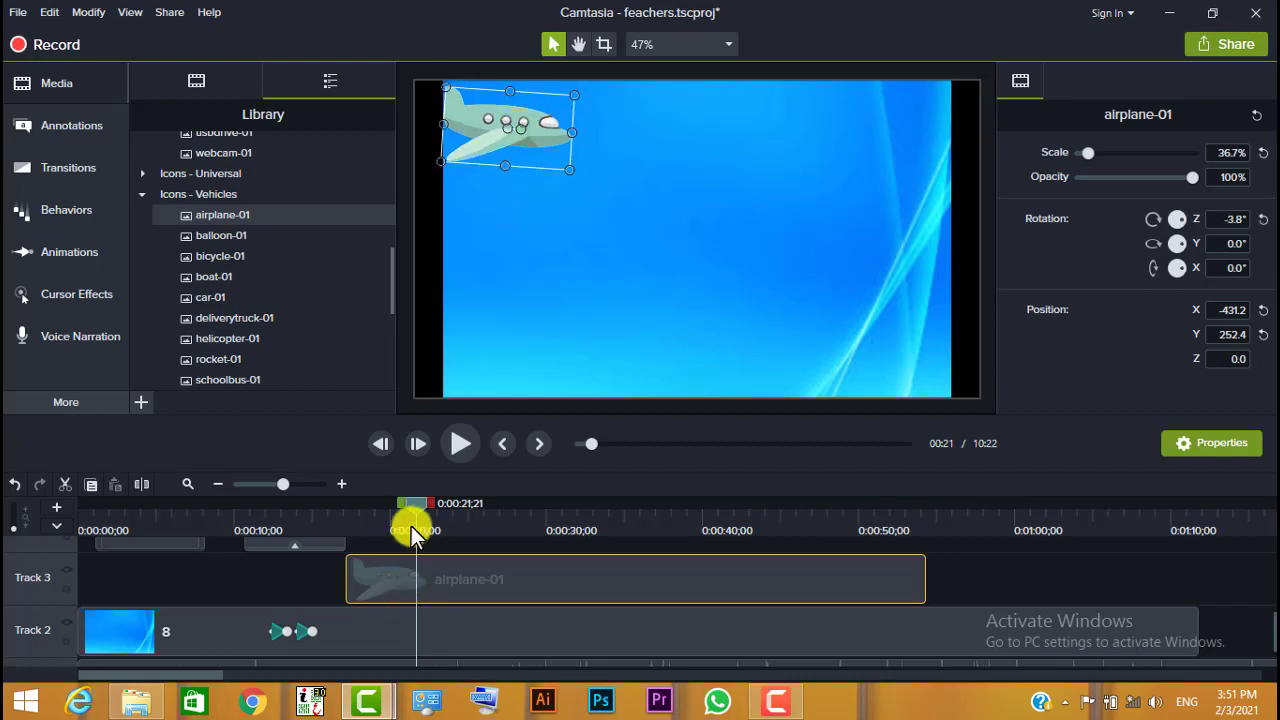
# - Add a Custom animation from the start of the airplane clip to 0:00:21;05 that moves the airplane to about X -380, Y 167
pyautogui.moveTo(409, 501); pyautogui.dragTo(357, 507)
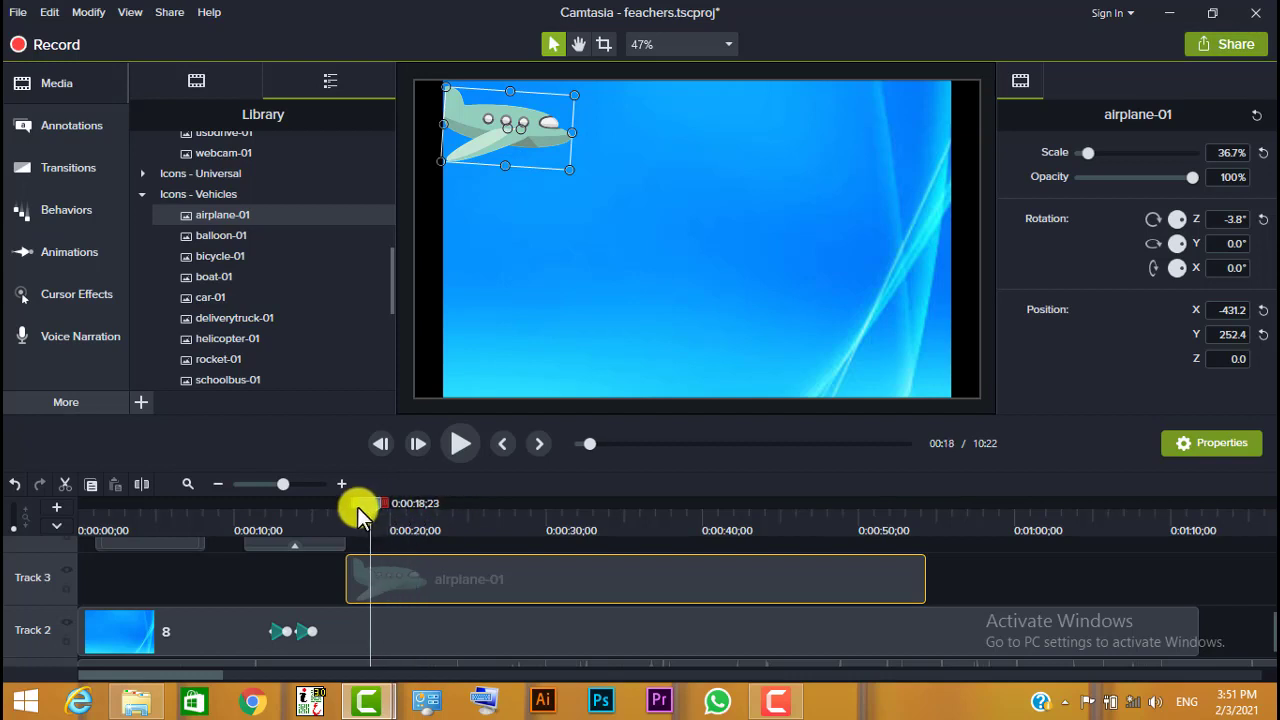
pyautogui.click(209, 79)
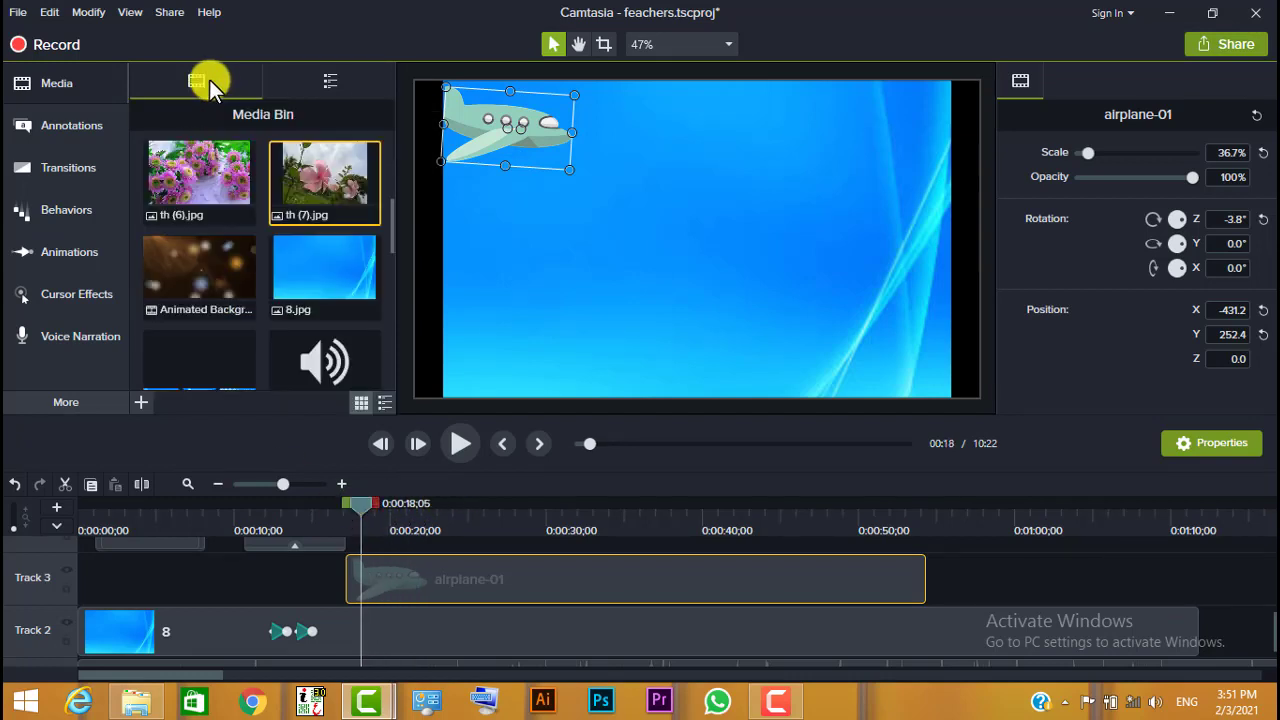
pyautogui.click(53, 251)
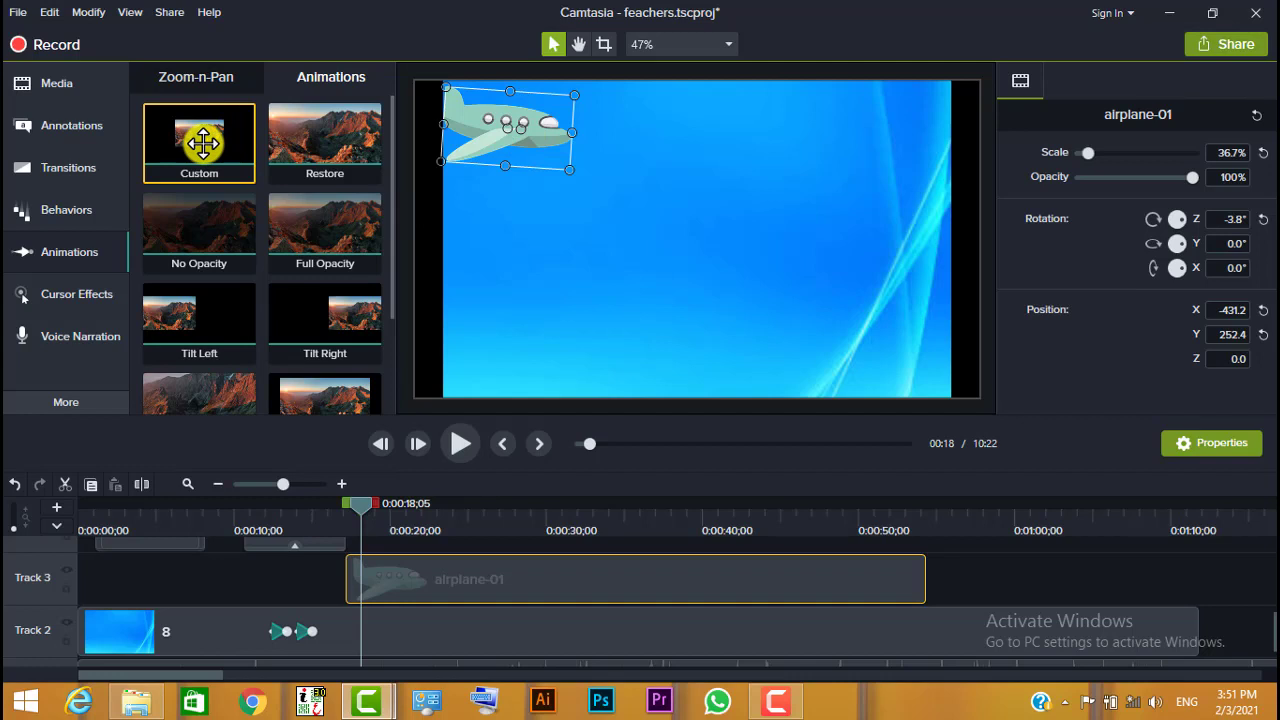
pyautogui.moveTo(203, 143); pyautogui.dragTo(360, 577)
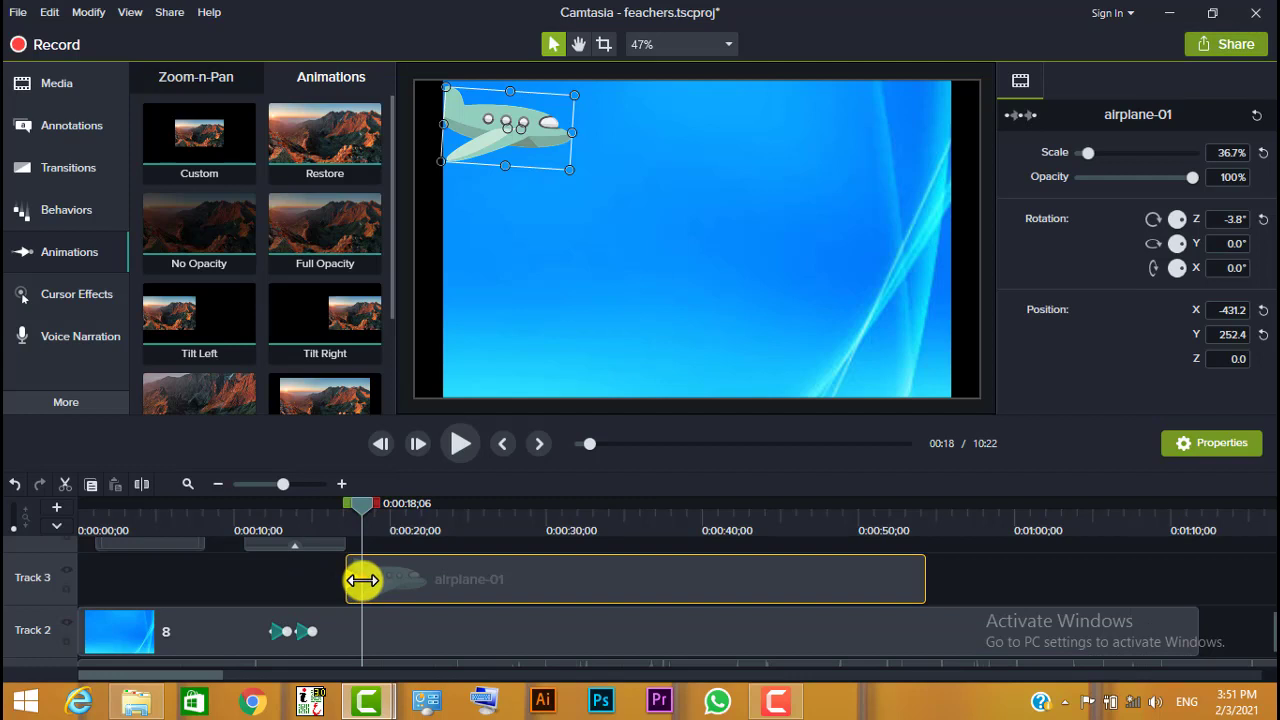
pyautogui.moveTo(362, 580); pyautogui.dragTo(379, 580)
pyautogui.moveTo(385, 580); pyautogui.dragTo(388, 580)
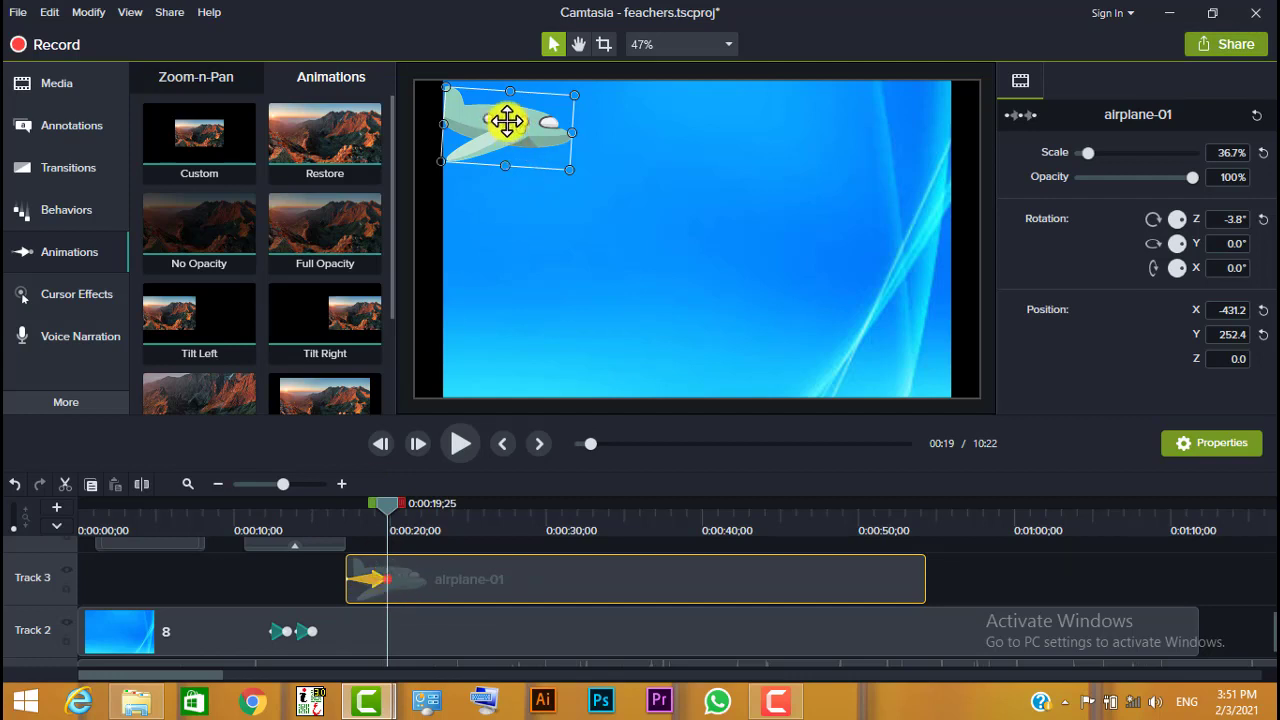
pyautogui.moveTo(507, 121); pyautogui.dragTo(530, 158)
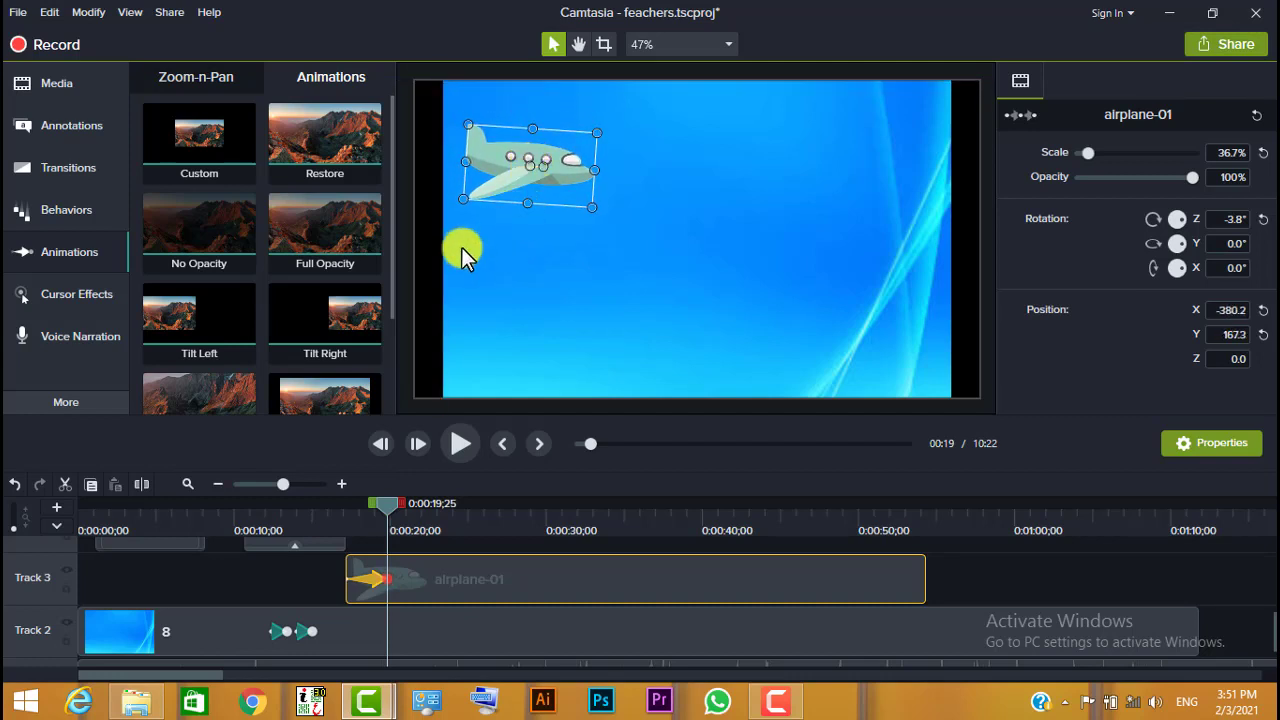
pyautogui.moveTo(387, 507); pyautogui.dragTo(447, 509)
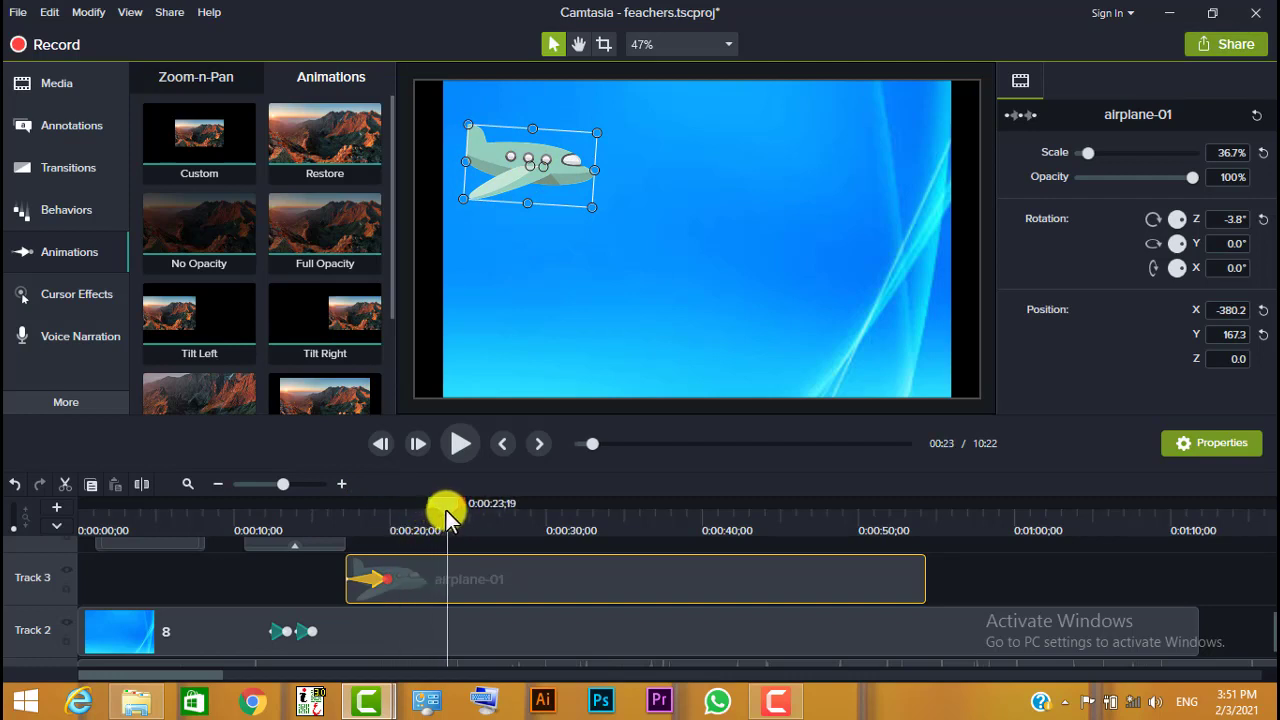
pyautogui.moveTo(386, 579); pyautogui.dragTo(408, 580)
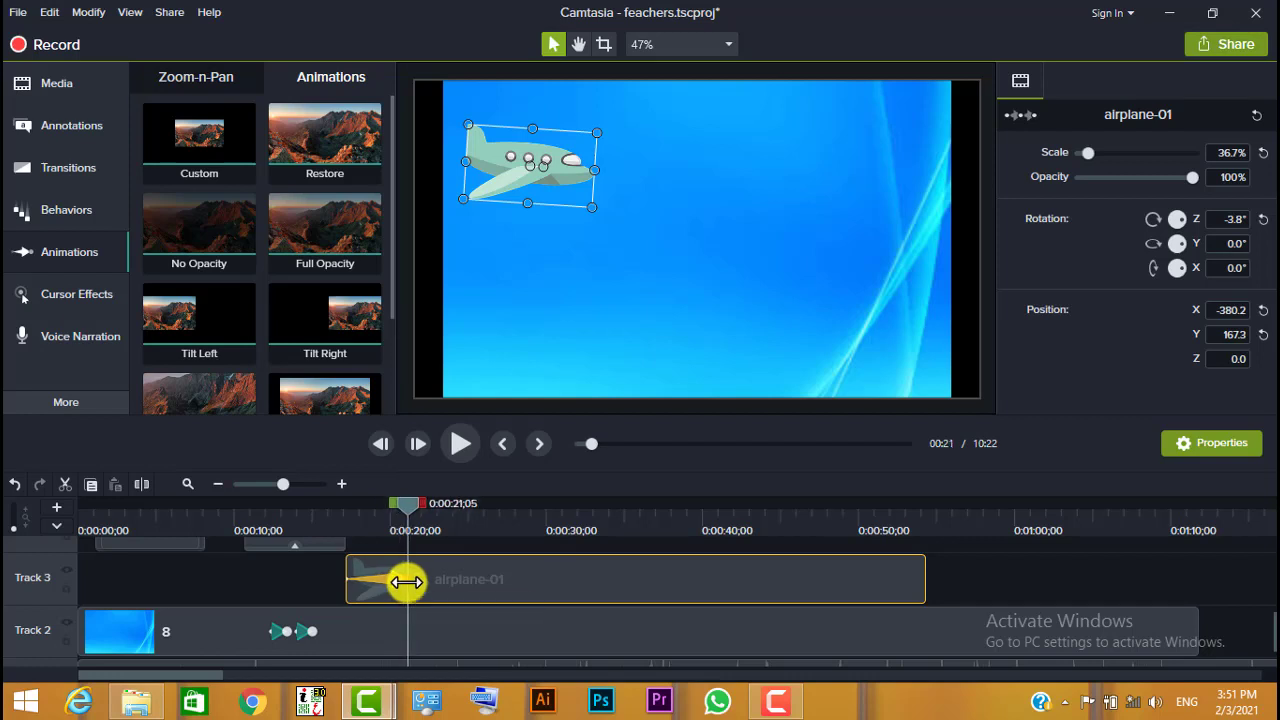
# - Add a second Custom animation ending at 0:00:24;07 that moves the airplane to about X -283, Y 43 and scales it to 33%
pyautogui.moveTo(404, 507); pyautogui.dragTo(456, 517)
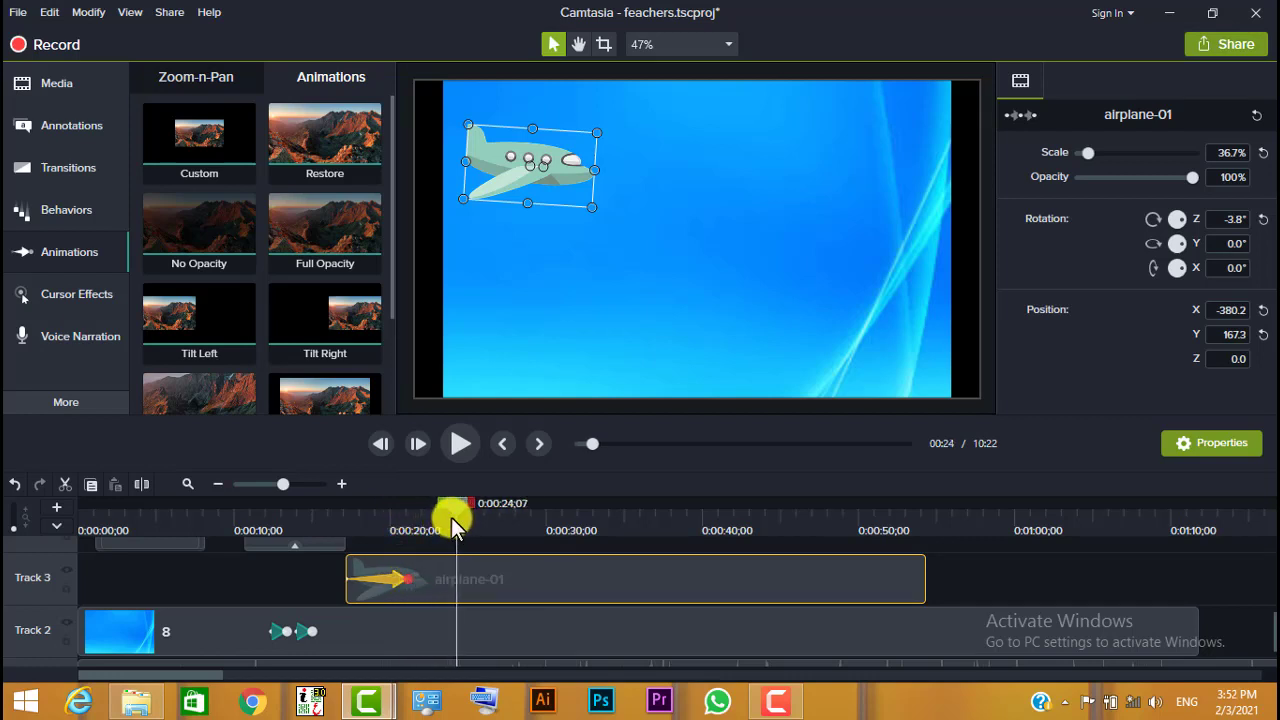
pyautogui.moveTo(235, 155); pyautogui.dragTo(409, 580)
pyautogui.click(456, 580)
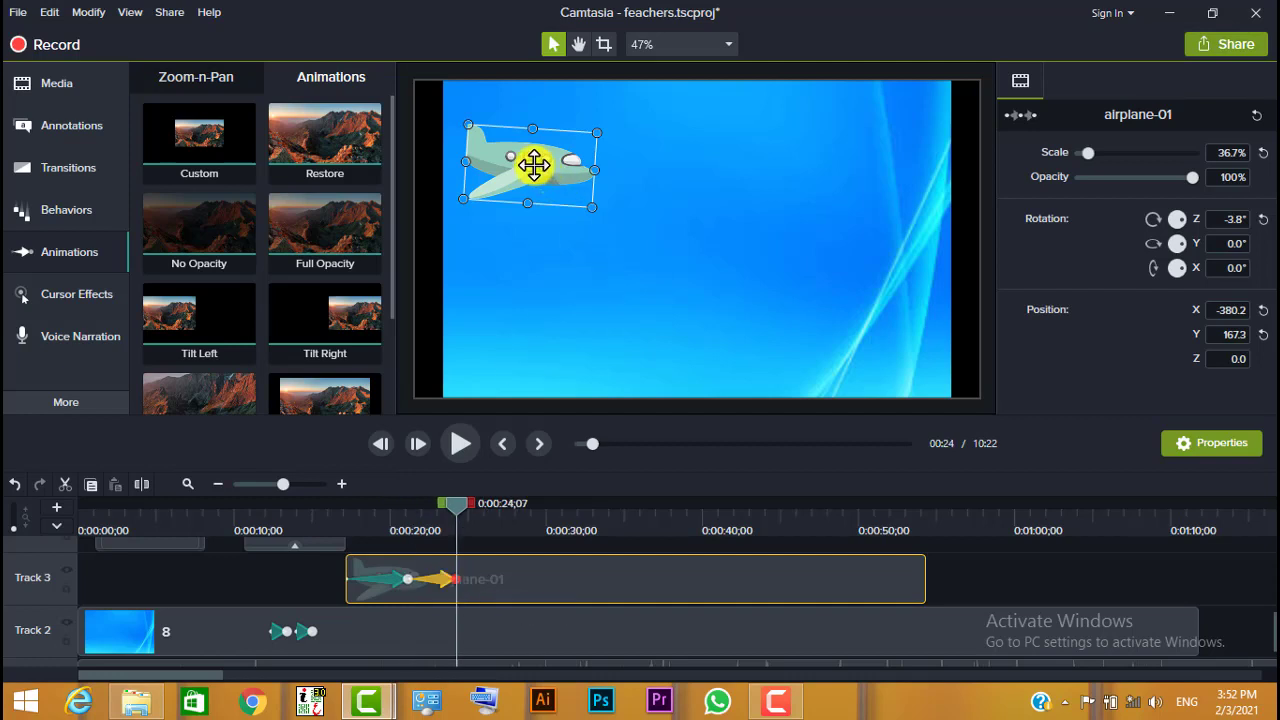
pyautogui.moveTo(534, 165); pyautogui.dragTo(584, 216)
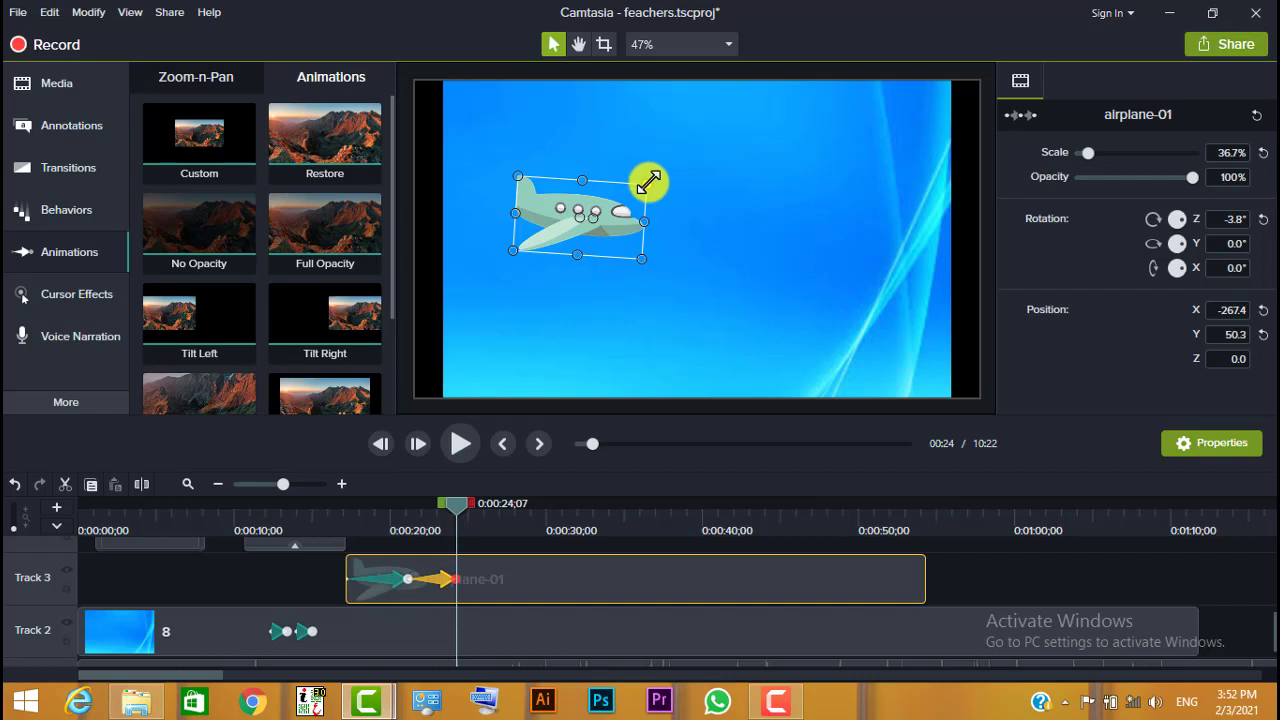
pyautogui.moveTo(645, 186); pyautogui.dragTo(635, 196)
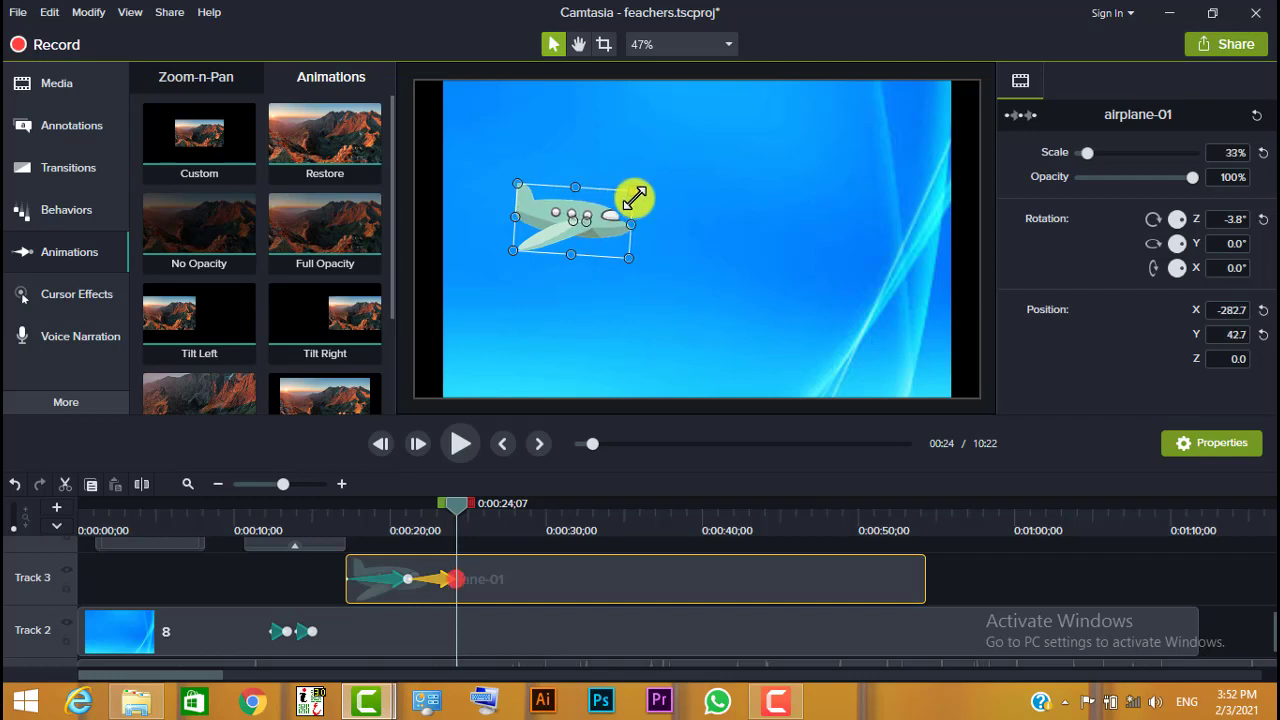
# - Add a third Custom animation ending at 0:00:31;15 that moves the airplane to about X 22, Y -161 and scales it to 29%
pyautogui.moveTo(456, 504); pyautogui.dragTo(503, 510)
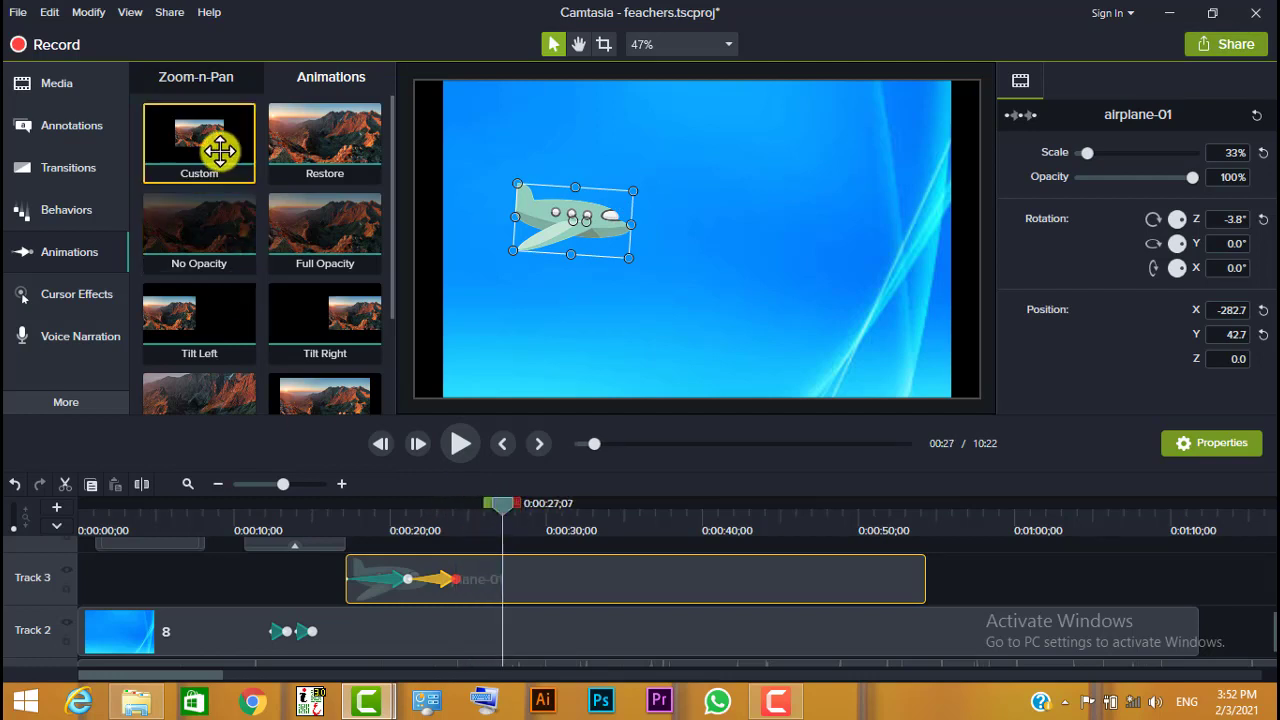
pyautogui.moveTo(220, 150); pyautogui.dragTo(570, 580)
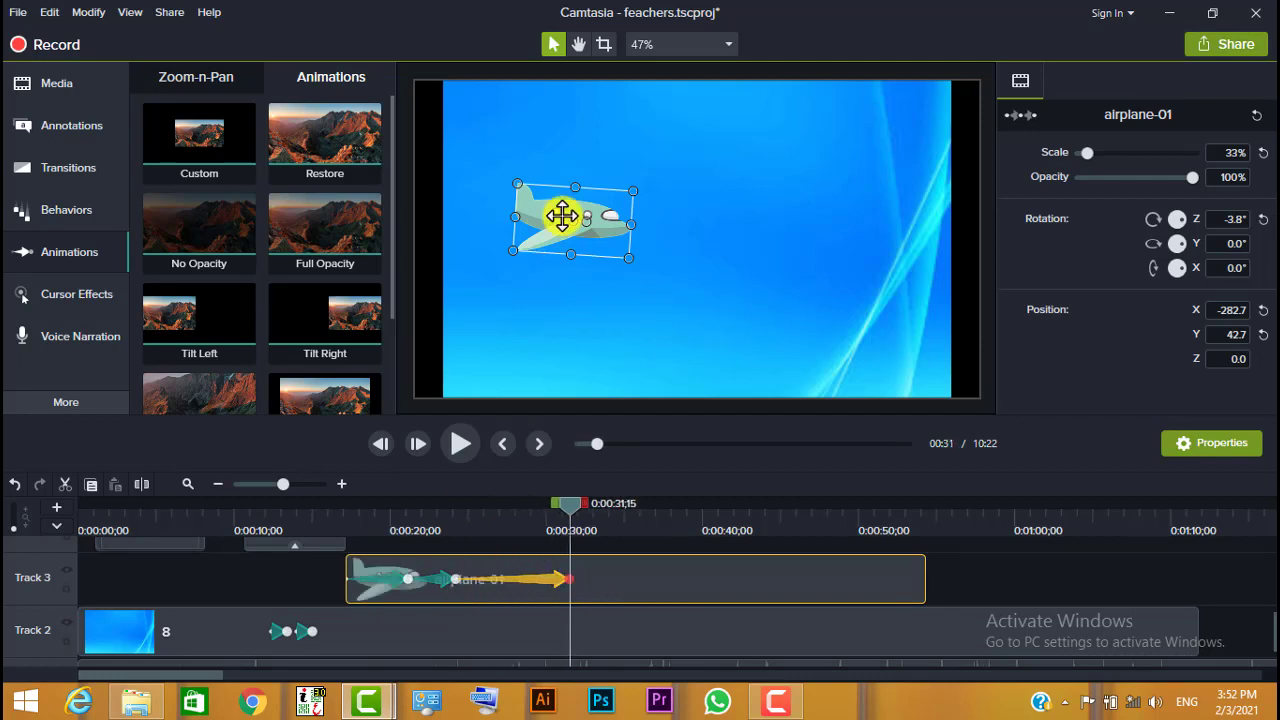
pyautogui.moveTo(567, 217); pyautogui.dragTo(709, 303)
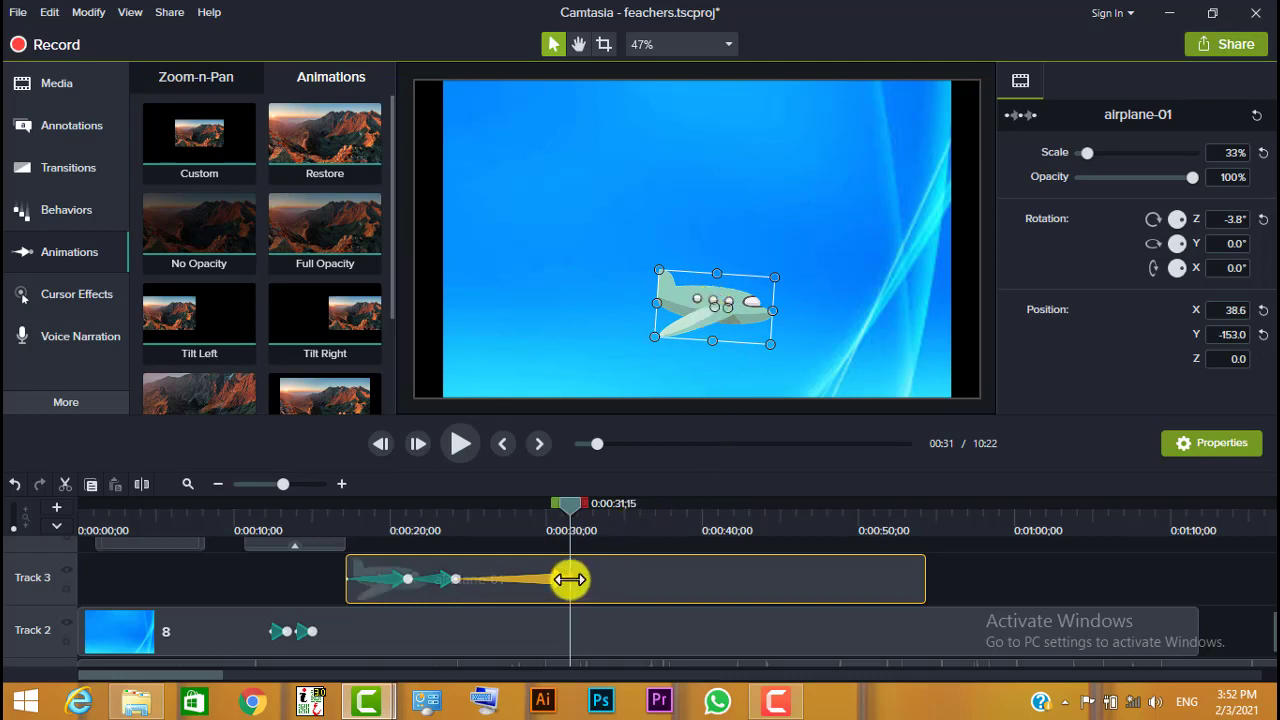
pyautogui.moveTo(777, 275); pyautogui.dragTo(761, 285)
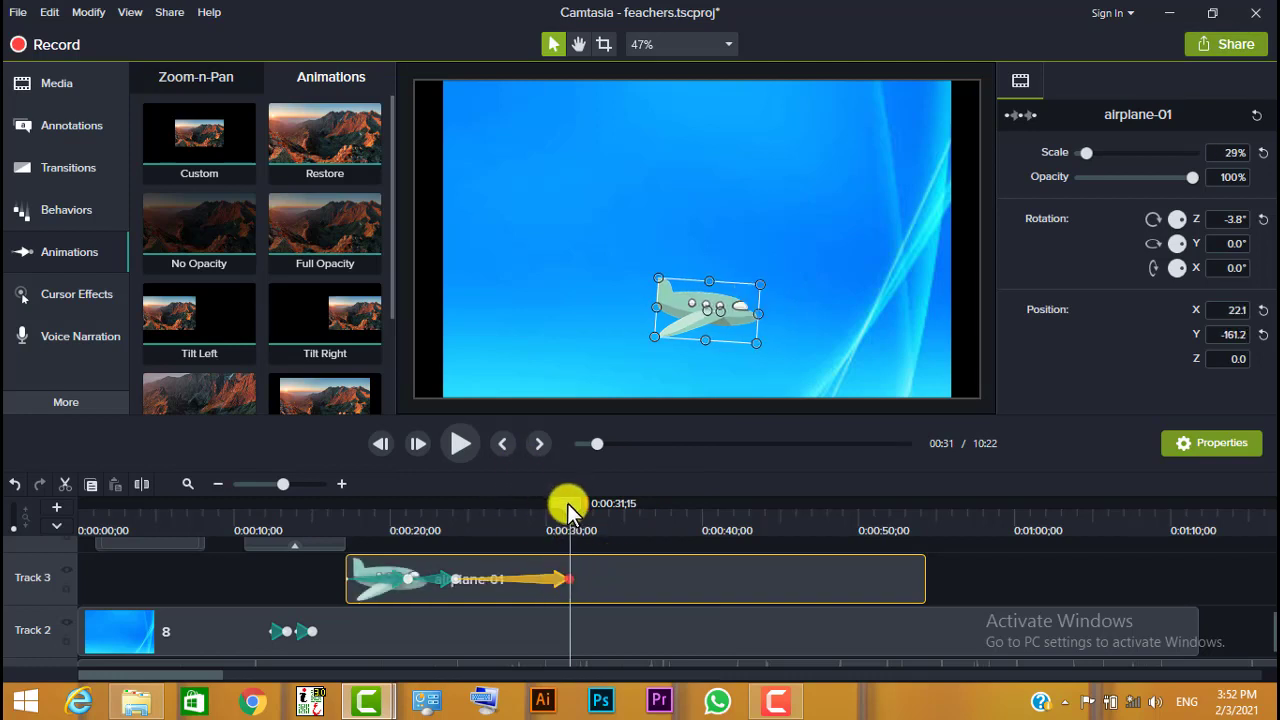
# - Add a fourth Custom animation ending at 0:00:40;13 that moves the airplane to about X 420, Y 8 and rotates it to 48.2° around Z
pyautogui.moveTo(567, 504); pyautogui.dragTo(707, 513)
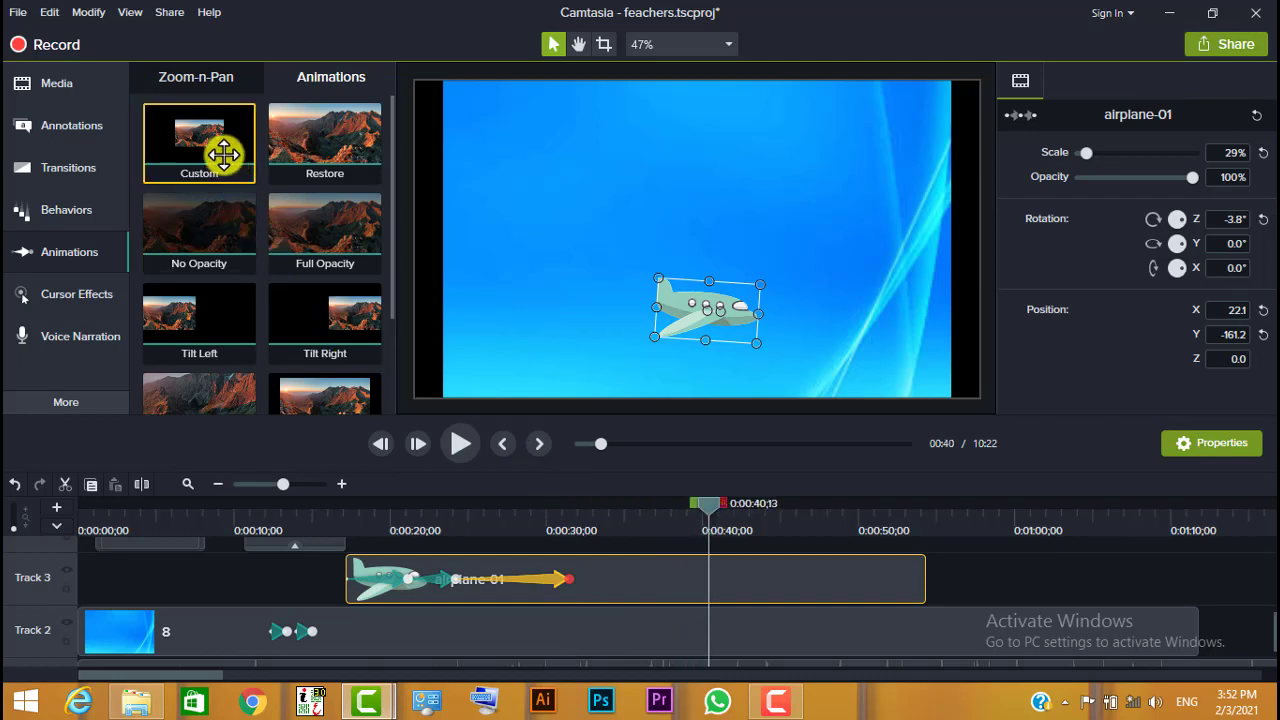
pyautogui.moveTo(223, 150); pyautogui.dragTo(568, 581)
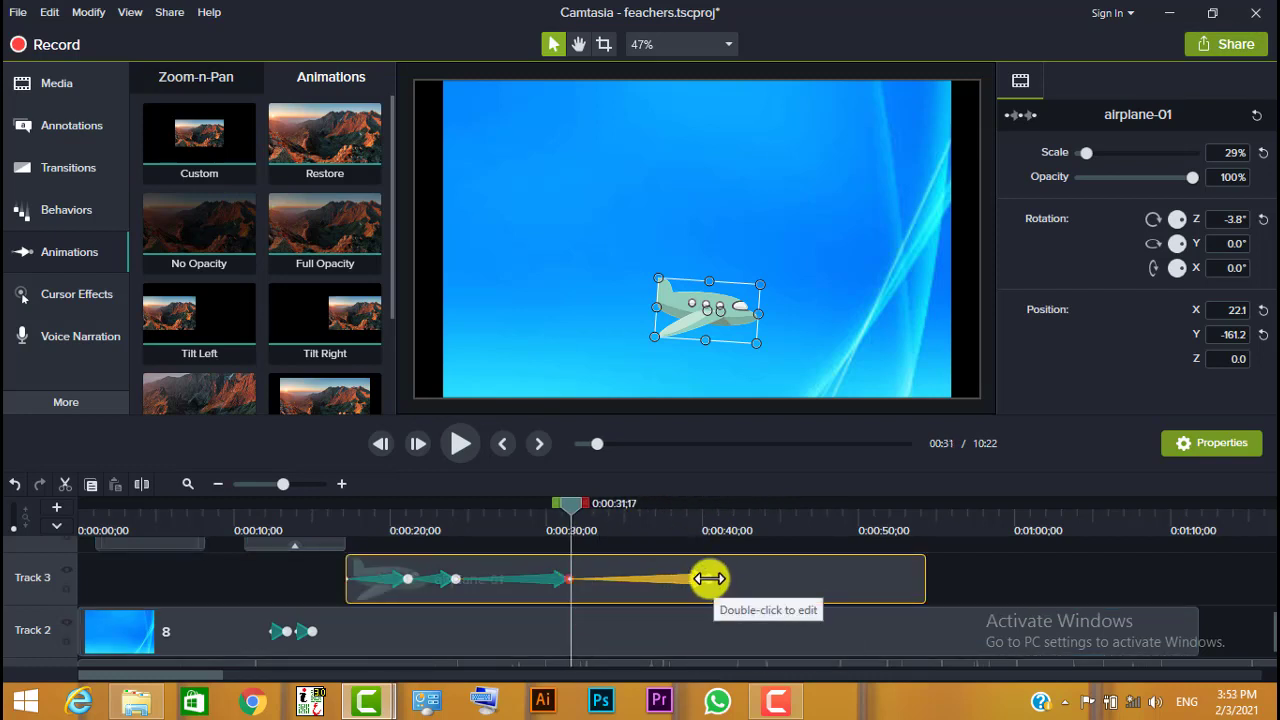
pyautogui.click(709, 578)
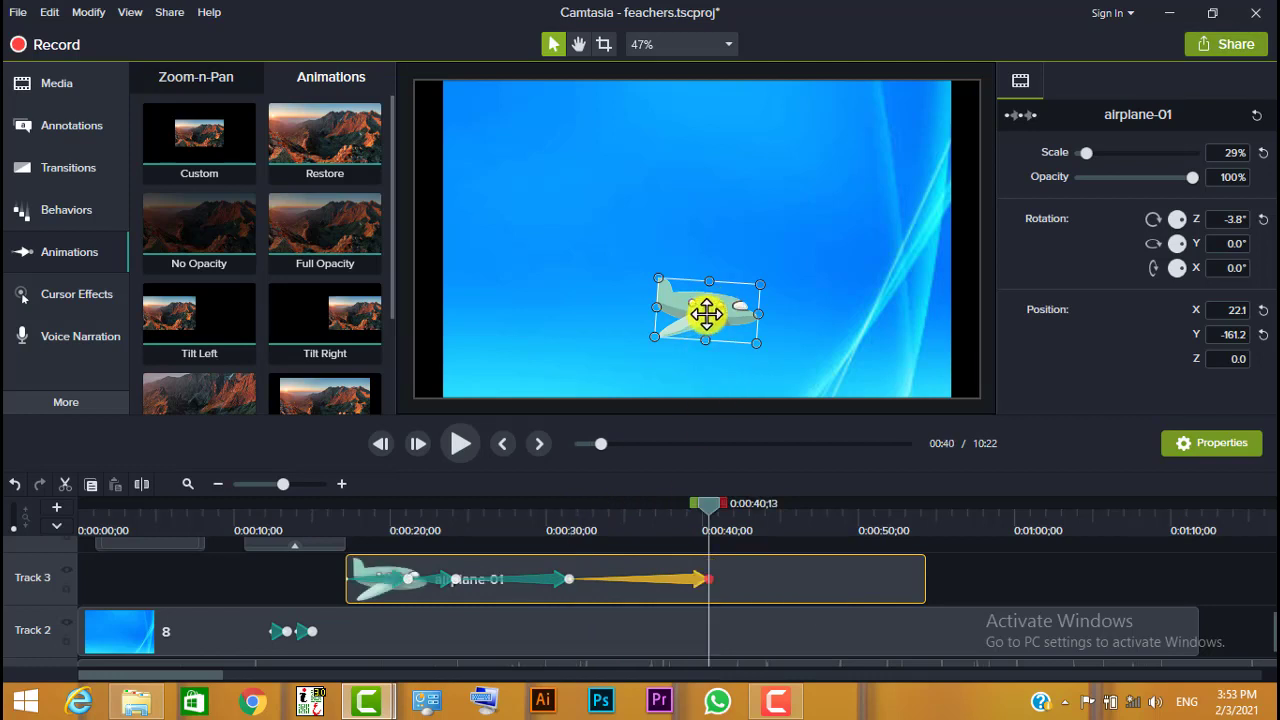
pyautogui.moveTo(706, 314); pyautogui.dragTo(883, 230)
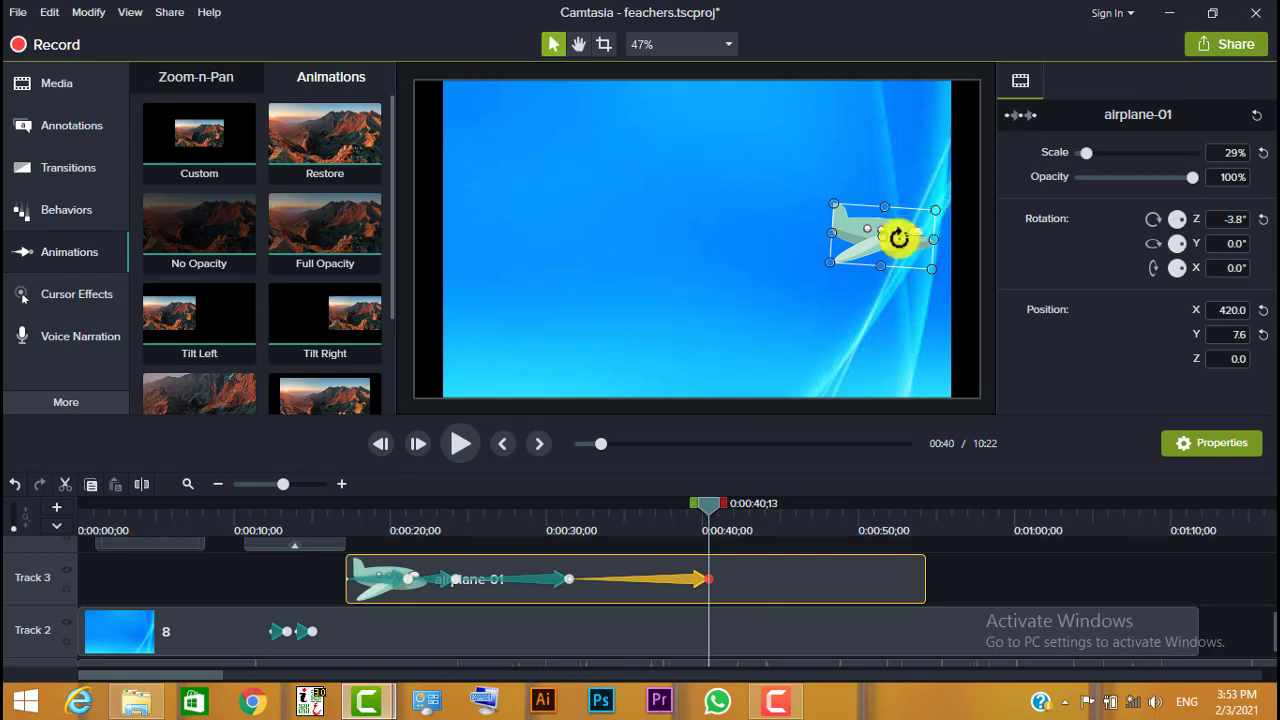
pyautogui.moveTo(899, 238); pyautogui.dragTo(905, 206)
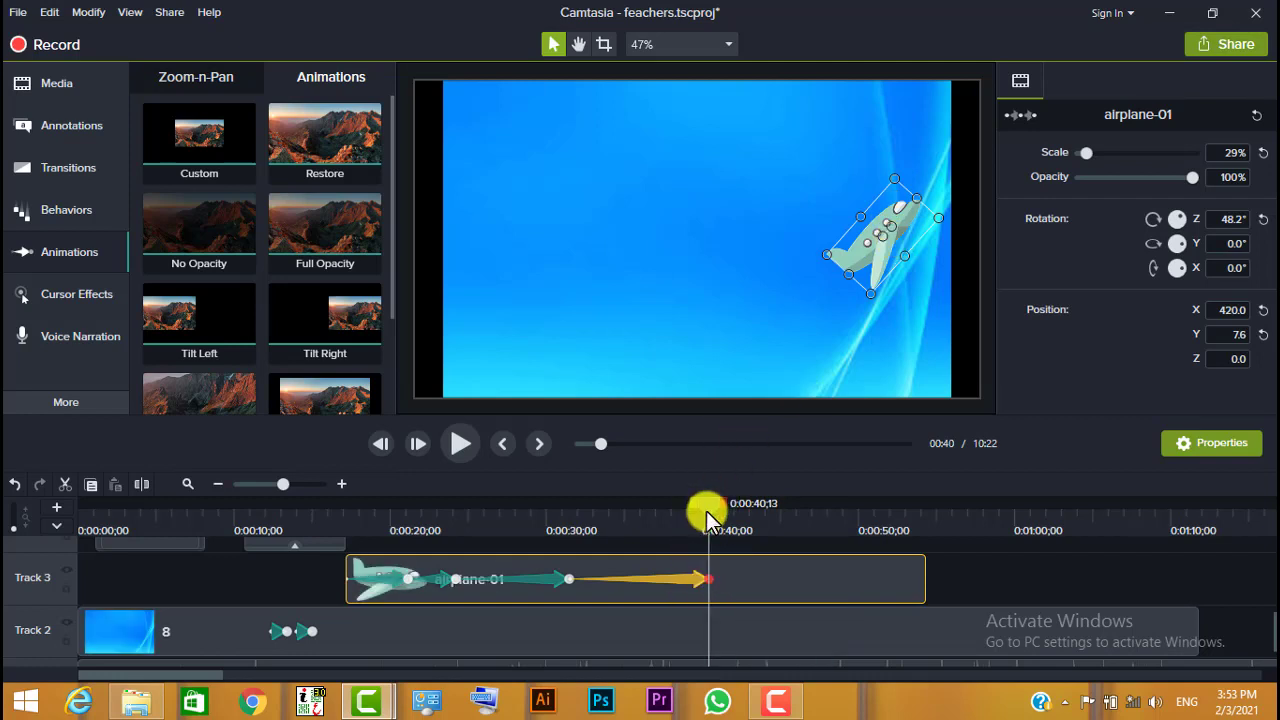
# - Add a fifth Custom animation ending at 0:00:47;07 with the airplane rotated Z 180°, X -150.3° and placed at about X 220, Y 258
pyautogui.moveTo(706, 511); pyautogui.dragTo(814, 512)
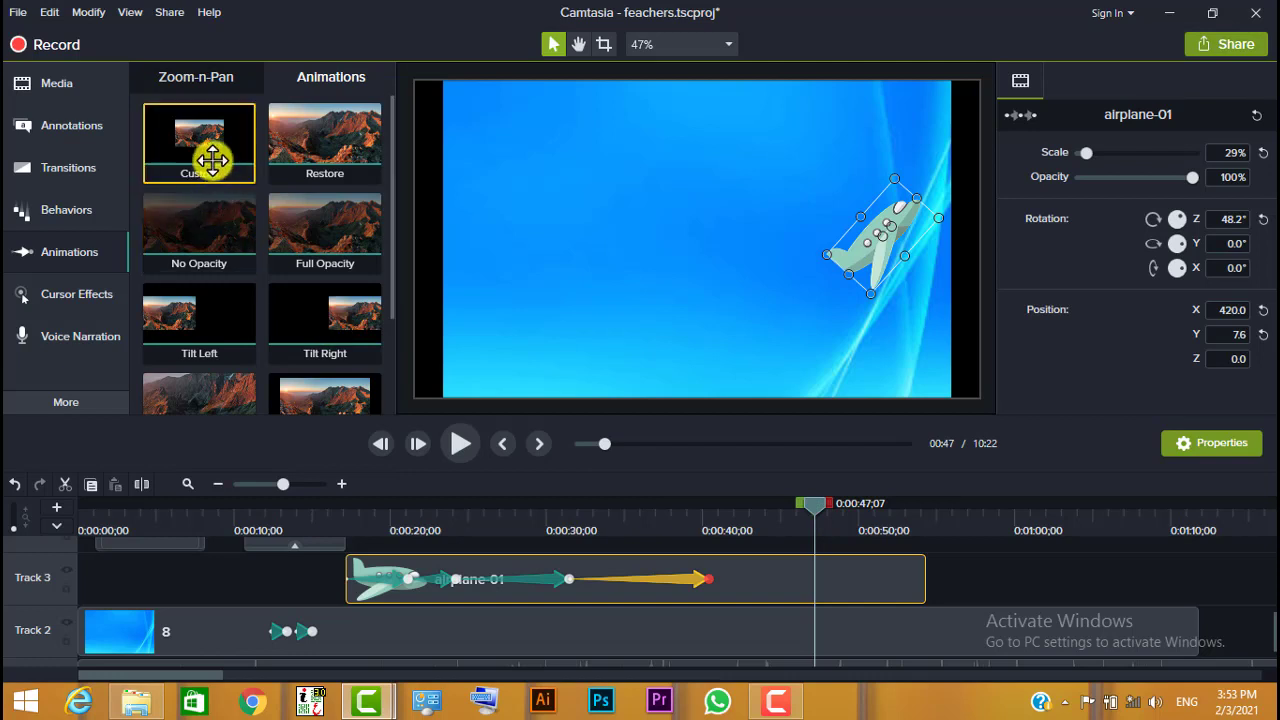
pyautogui.moveTo(209, 143); pyautogui.dragTo(709, 586)
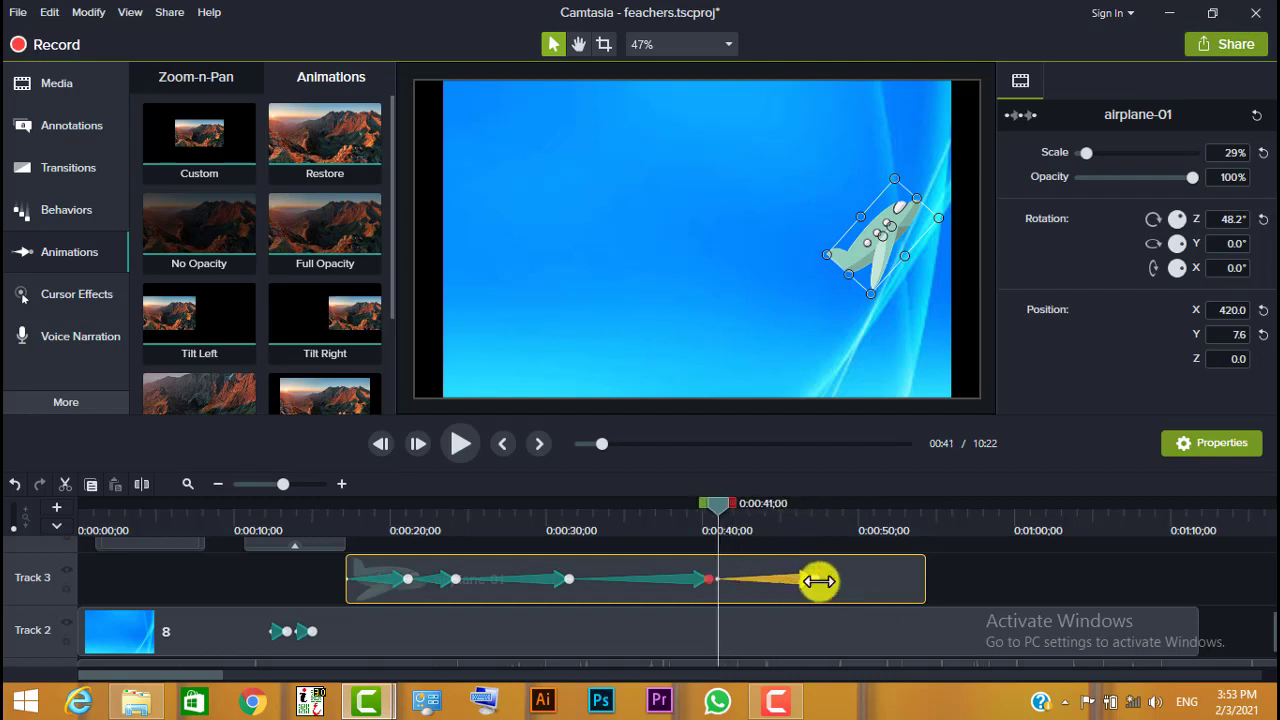
pyautogui.click(816, 577)
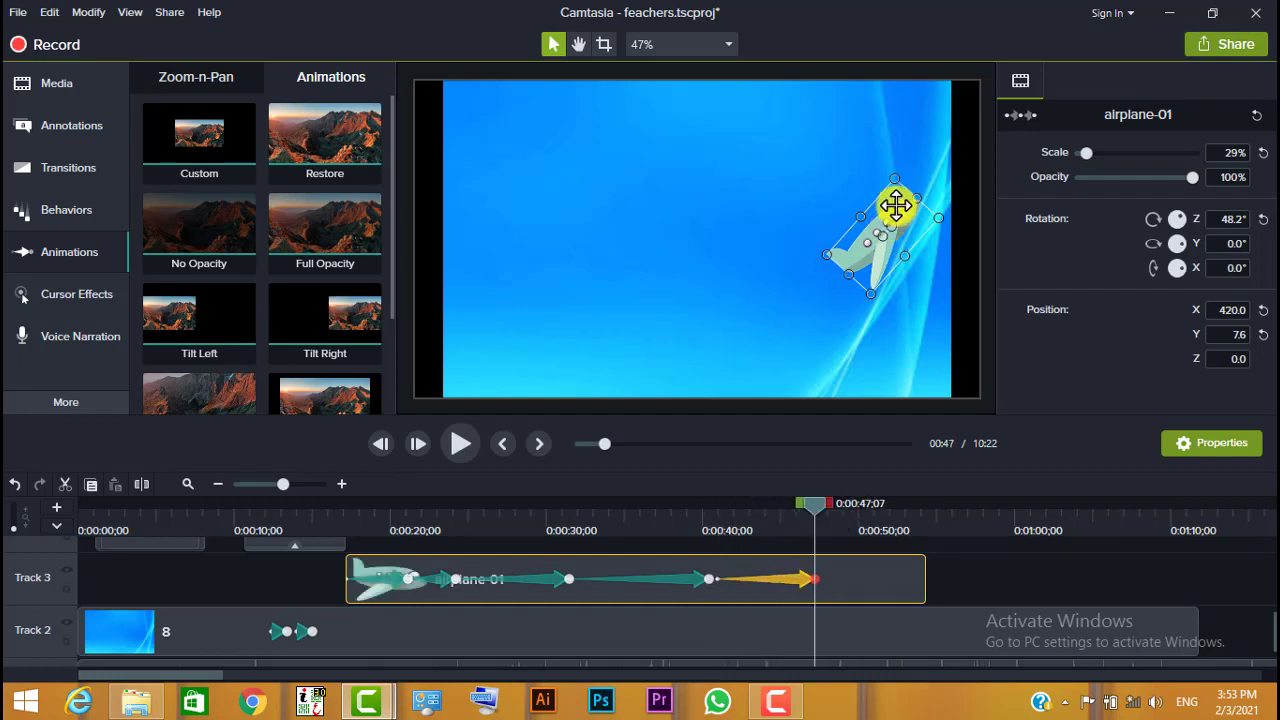
pyautogui.moveTo(894, 206); pyautogui.dragTo(803, 160)
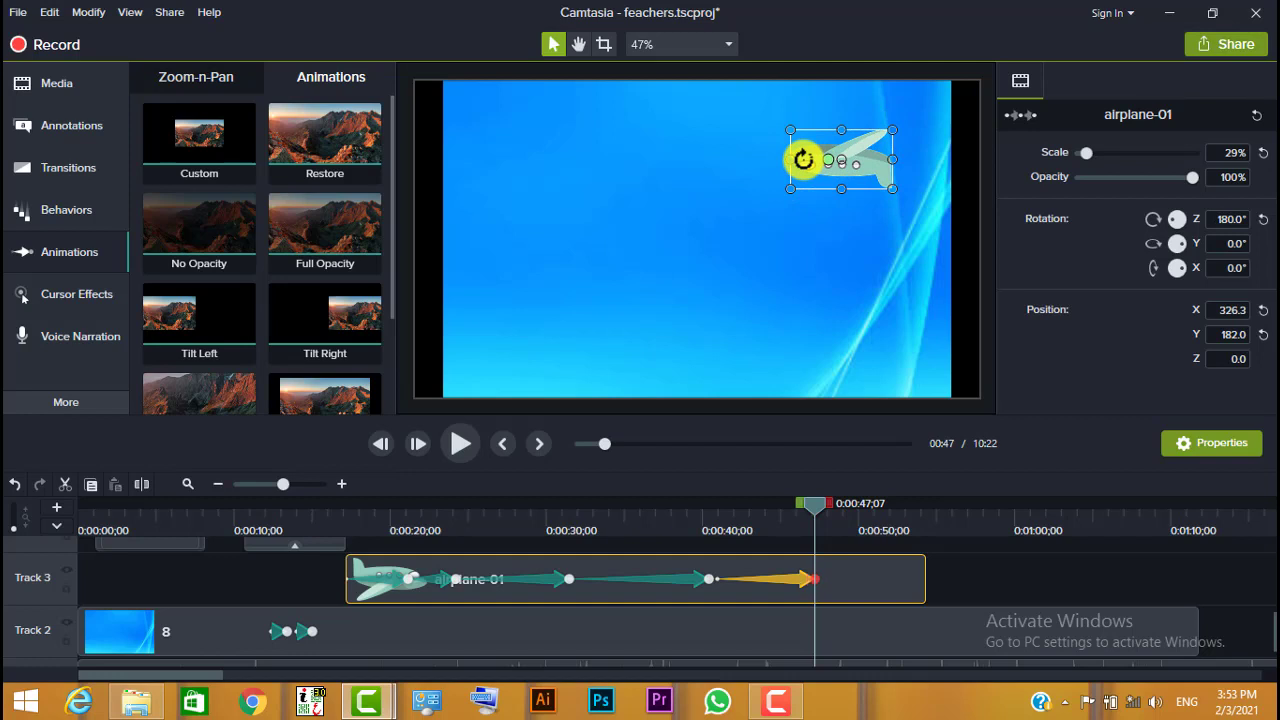
pyautogui.moveTo(1180, 266); pyautogui.dragTo(1140, 278)
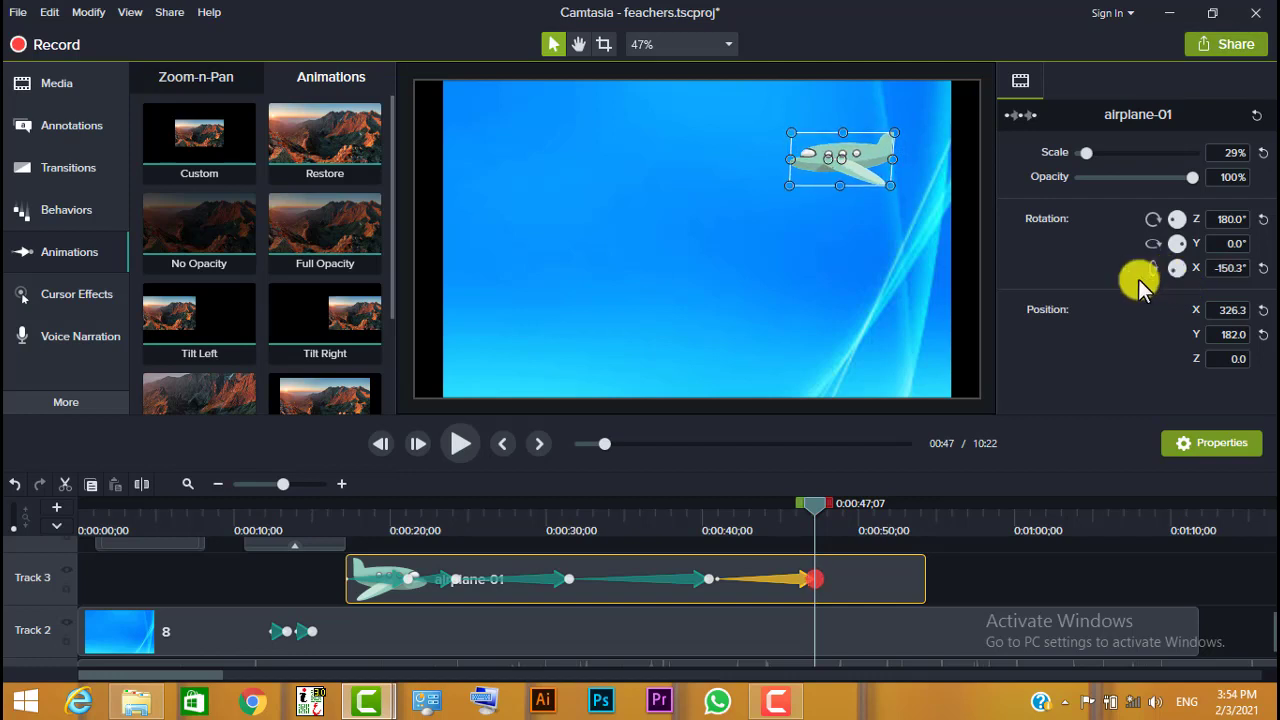
pyautogui.moveTo(822, 150); pyautogui.dragTo(773, 110)
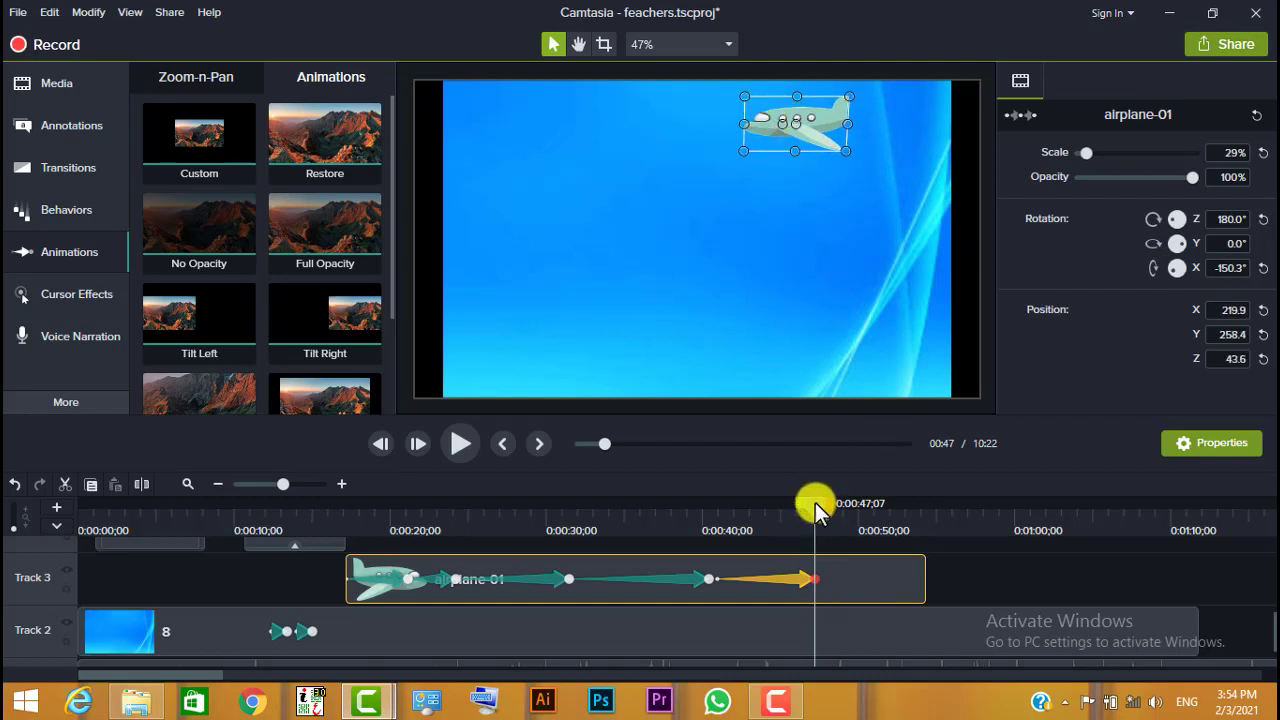
# - Add a sixth Custom animation from 0:00:47;07 to 0:00:52;26, and move the airplane at 0:00:47;07 off the canvas to about X -683, Y 291
pyautogui.moveTo(820, 504); pyautogui.dragTo(903, 517)
pyautogui.click(191, 131)
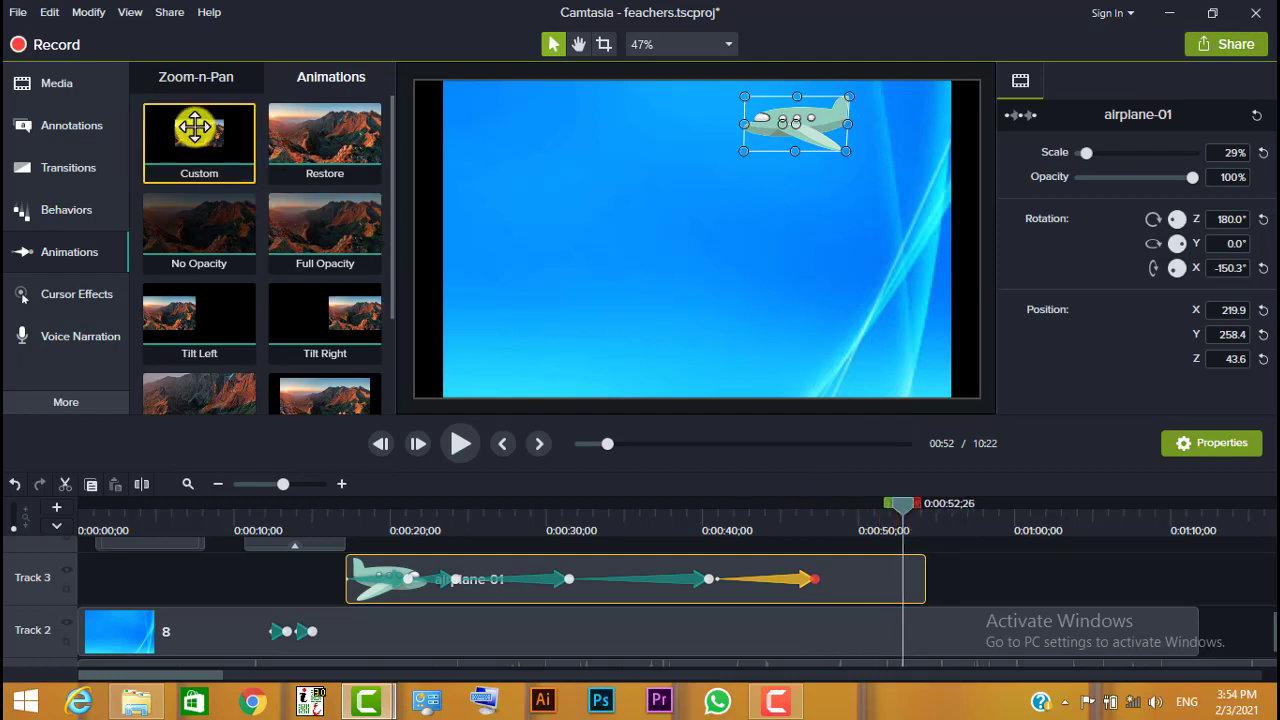
pyautogui.moveTo(770, 554); pyautogui.dragTo(899, 574)
pyautogui.click(901, 581)
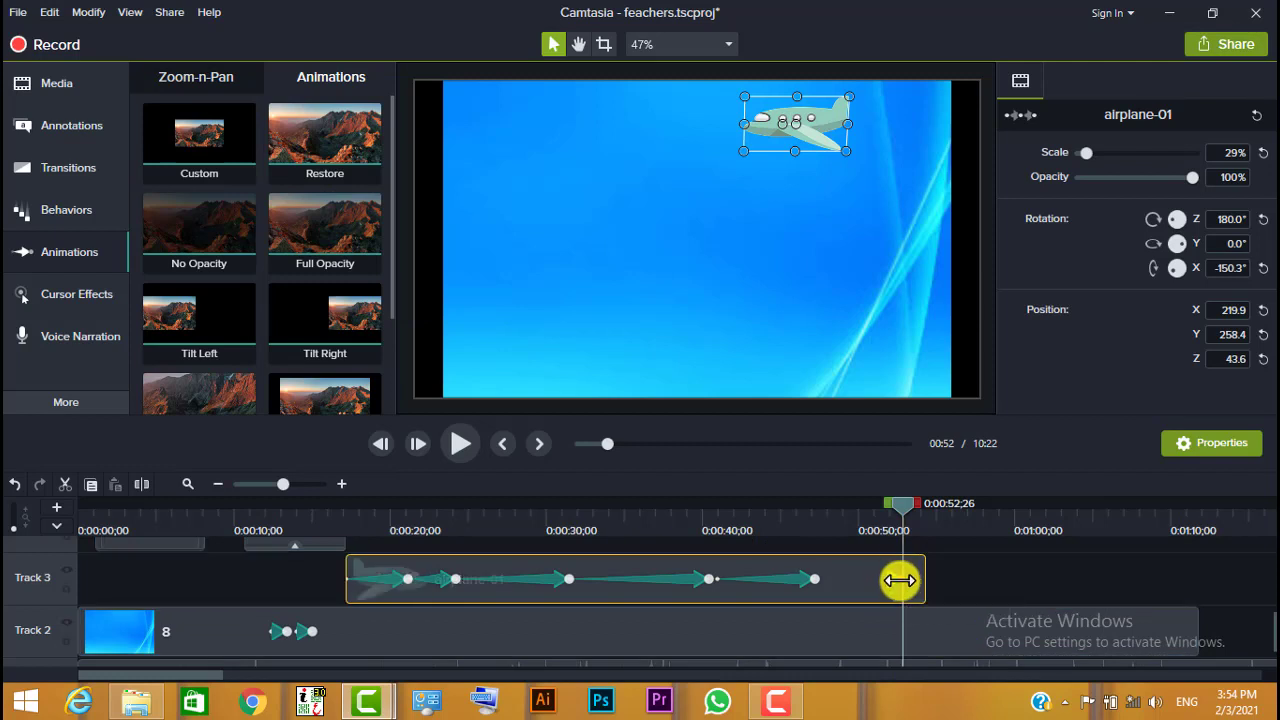
pyautogui.moveTo(887, 579); pyautogui.dragTo(813, 580)
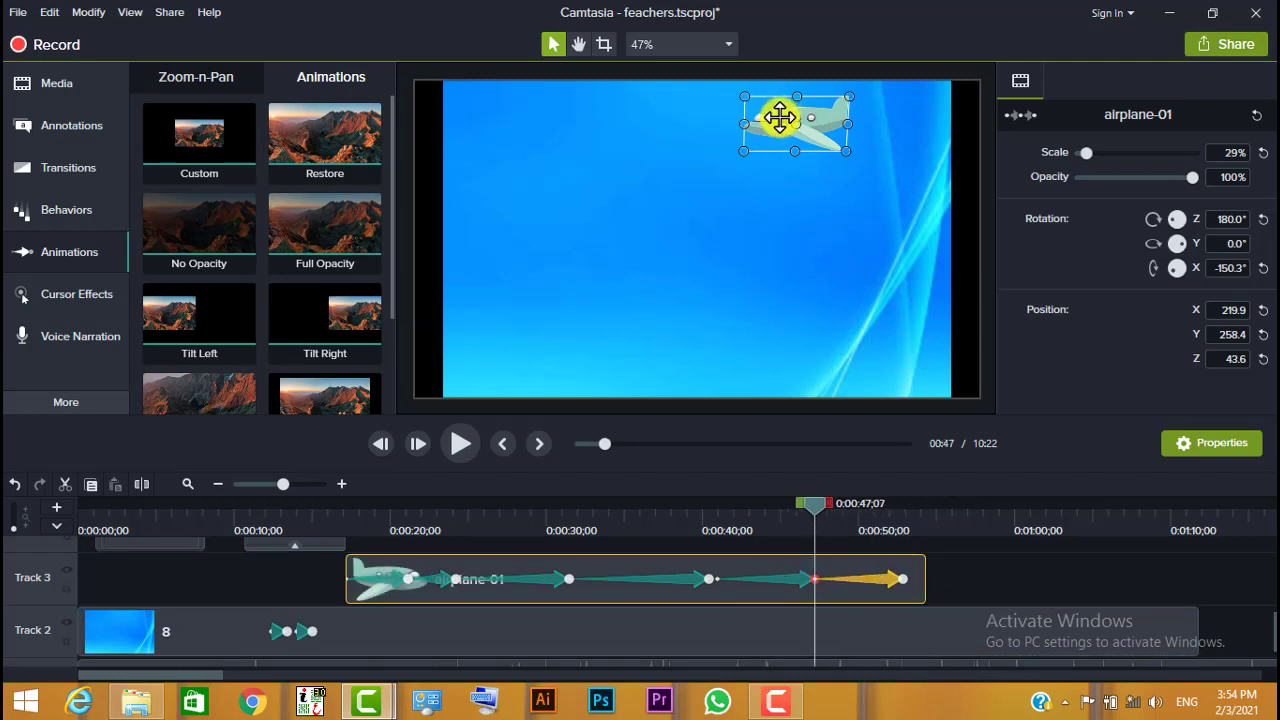
pyautogui.moveTo(780, 118); pyautogui.dragTo(514, 109)
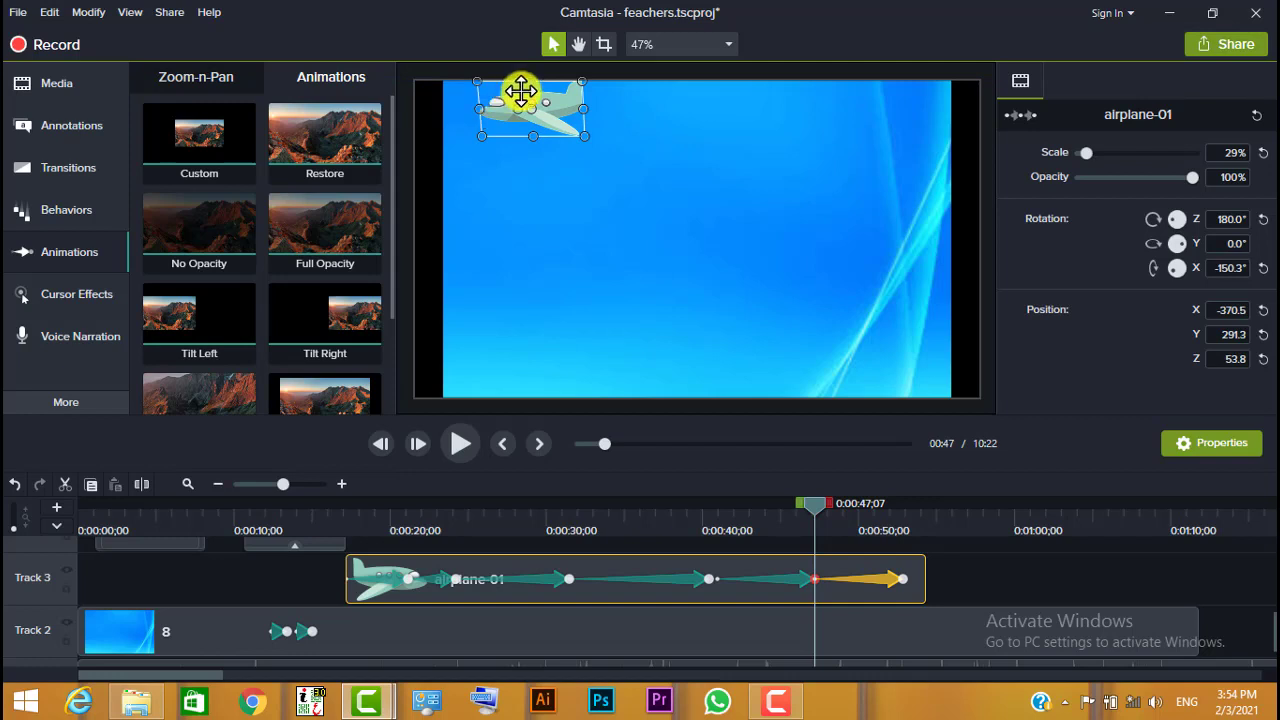
pyautogui.moveTo(509, 95); pyautogui.dragTo(370, 98)
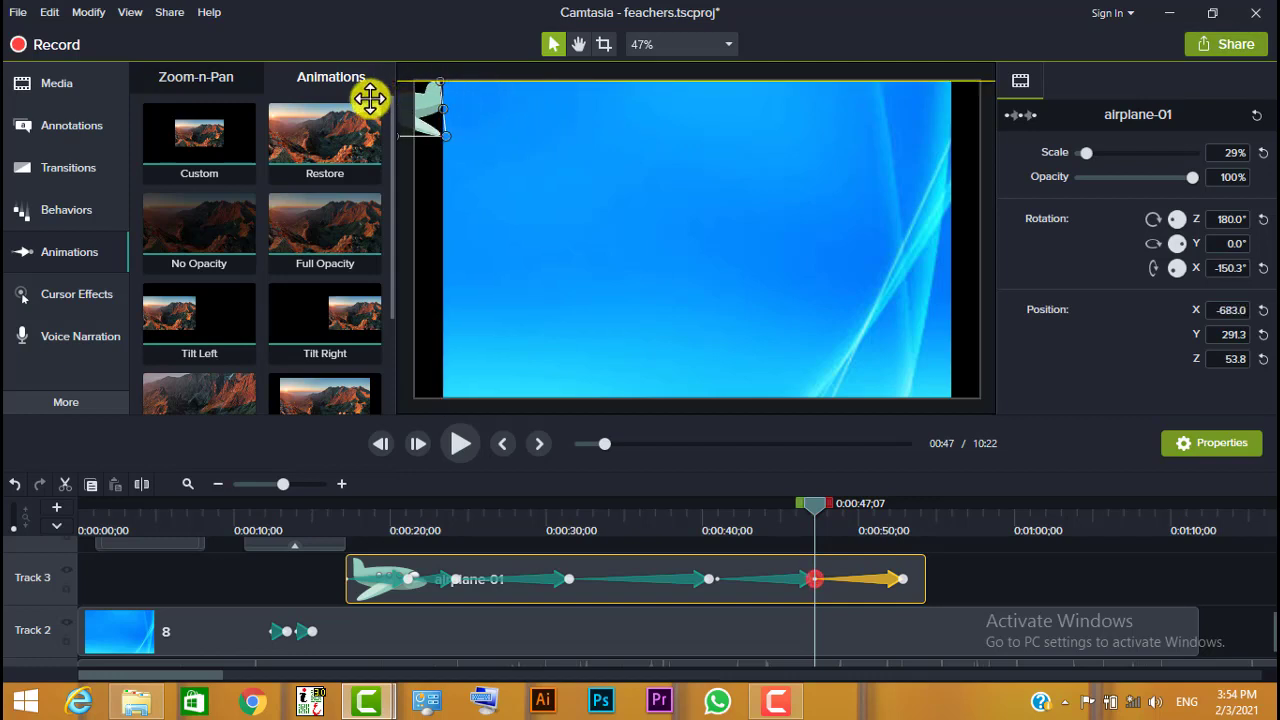
# - Preview the airplane's full flight from 0:00:16;24
pyautogui.click(340, 505)
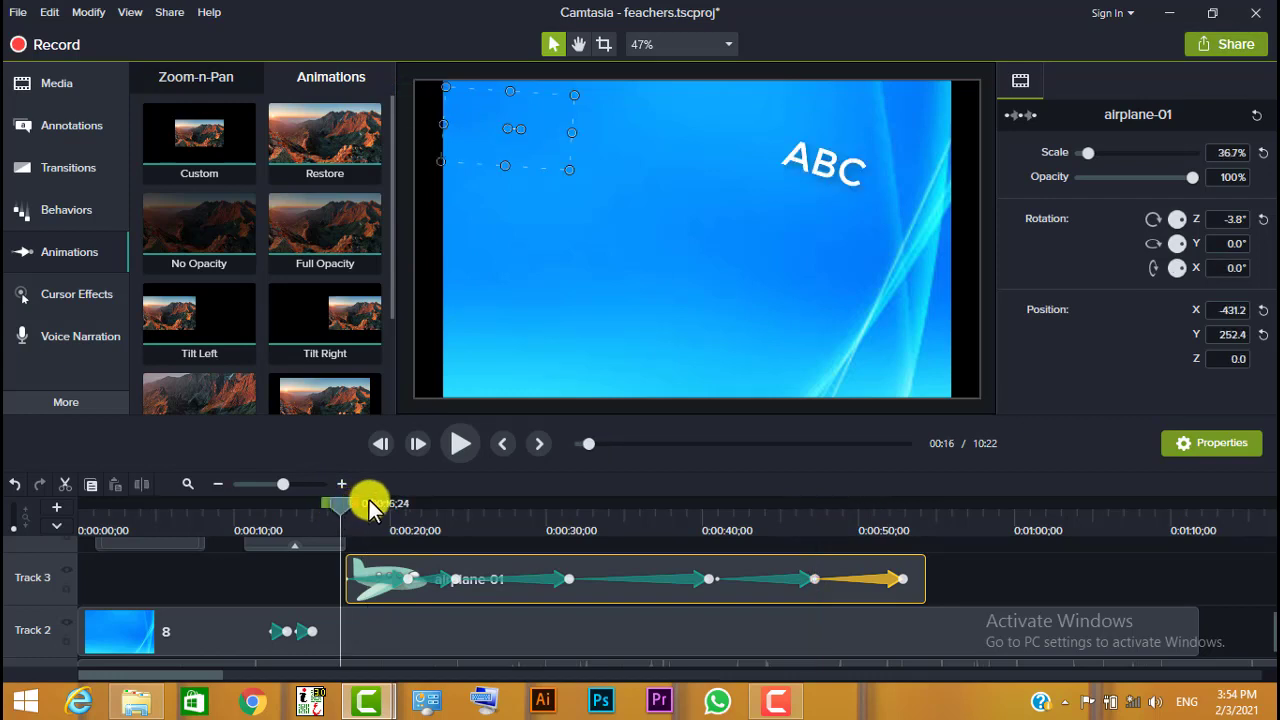
pyautogui.click(462, 446)
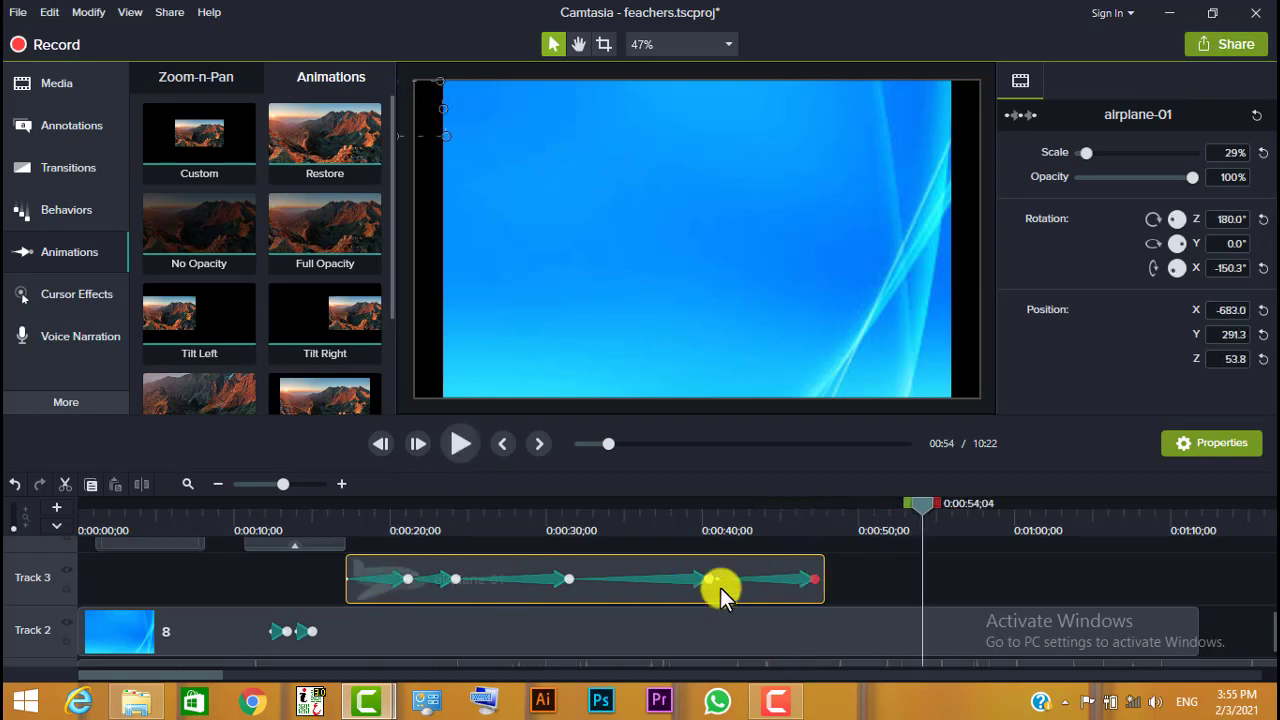
# - Shorten the airplane's first two animations so they end at 0:00:19;13 and 0:00:21;06, running back to back
pyautogui.click(388, 580)
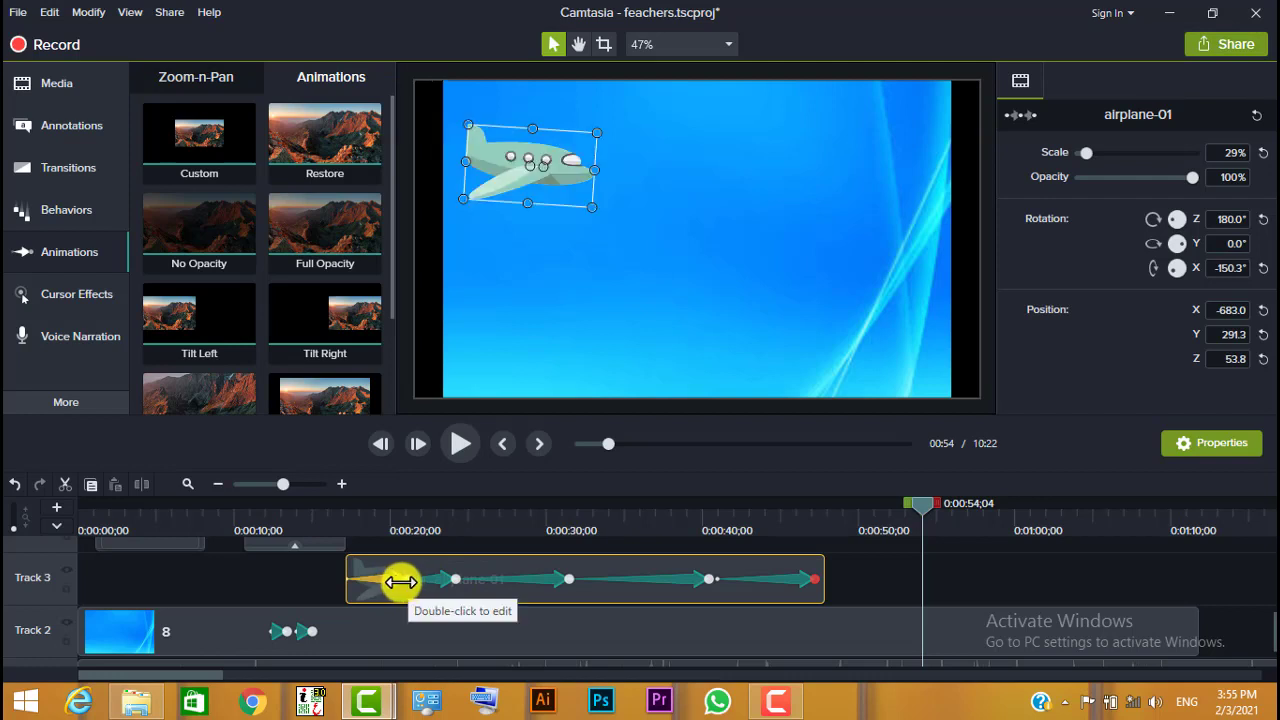
pyautogui.moveTo(387, 581); pyautogui.dragTo(381, 580)
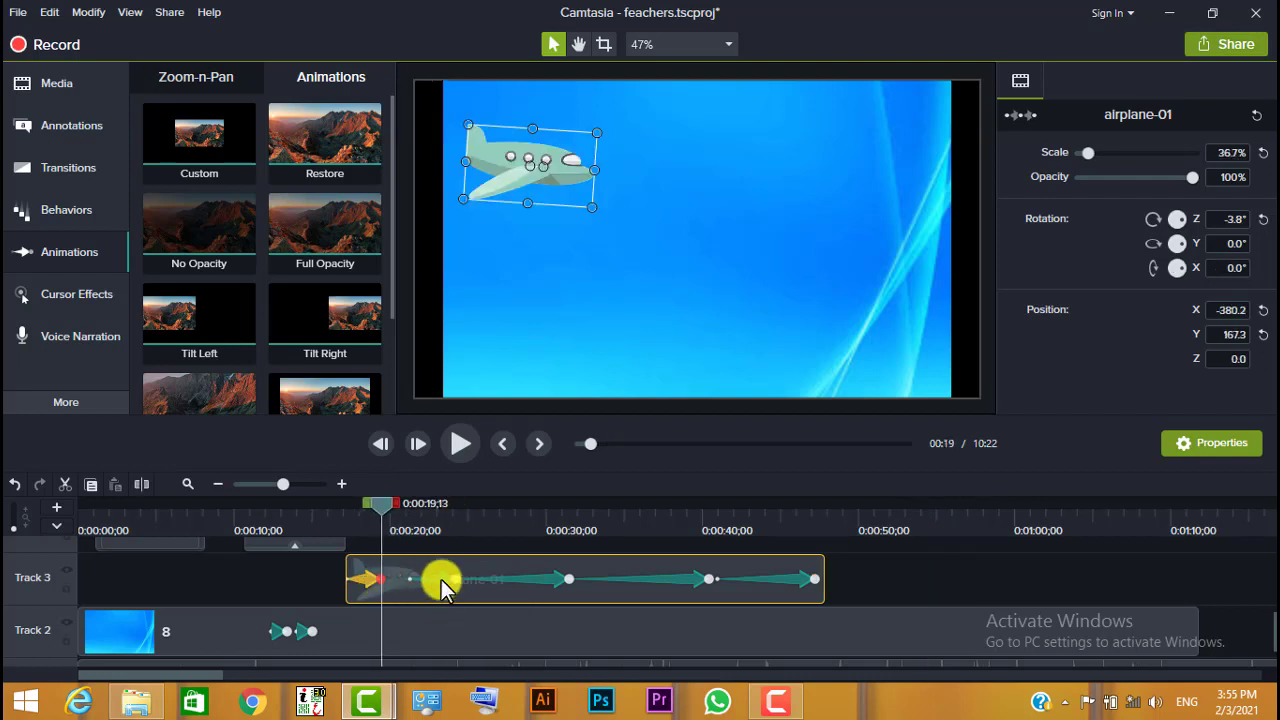
pyautogui.moveTo(383, 580); pyautogui.dragTo(410, 584)
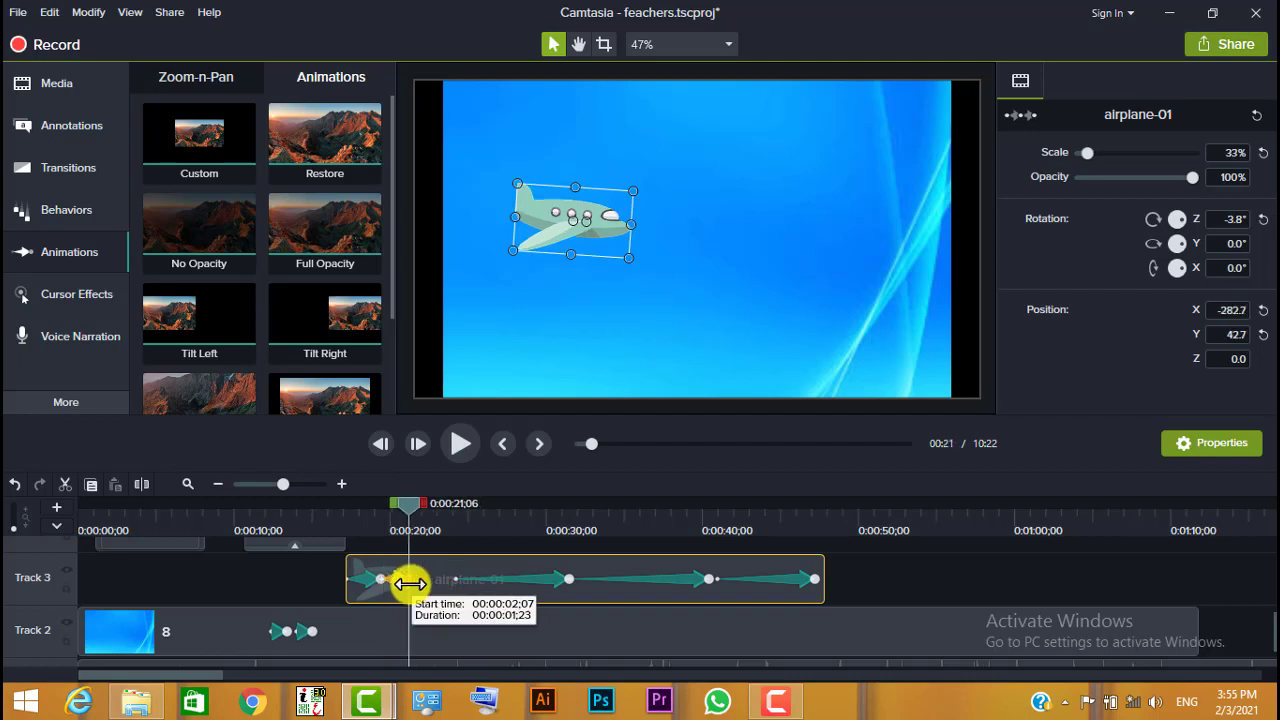
# - Retime the airplane's third, fourth and fifth animations back to back, ending at 0:00:25;03, 0:00:28;15 and 0:00:31;22
pyautogui.moveTo(513, 579); pyautogui.dragTo(469, 580)
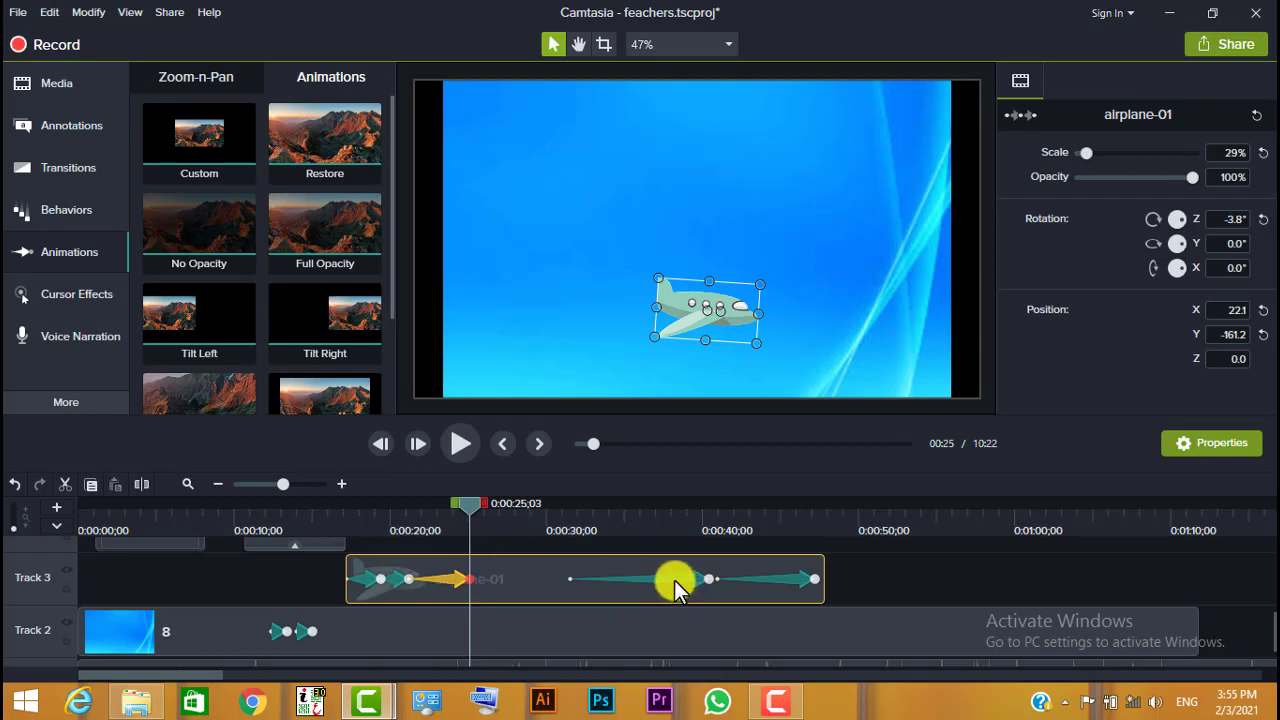
pyautogui.moveTo(674, 580); pyautogui.dragTo(516, 581)
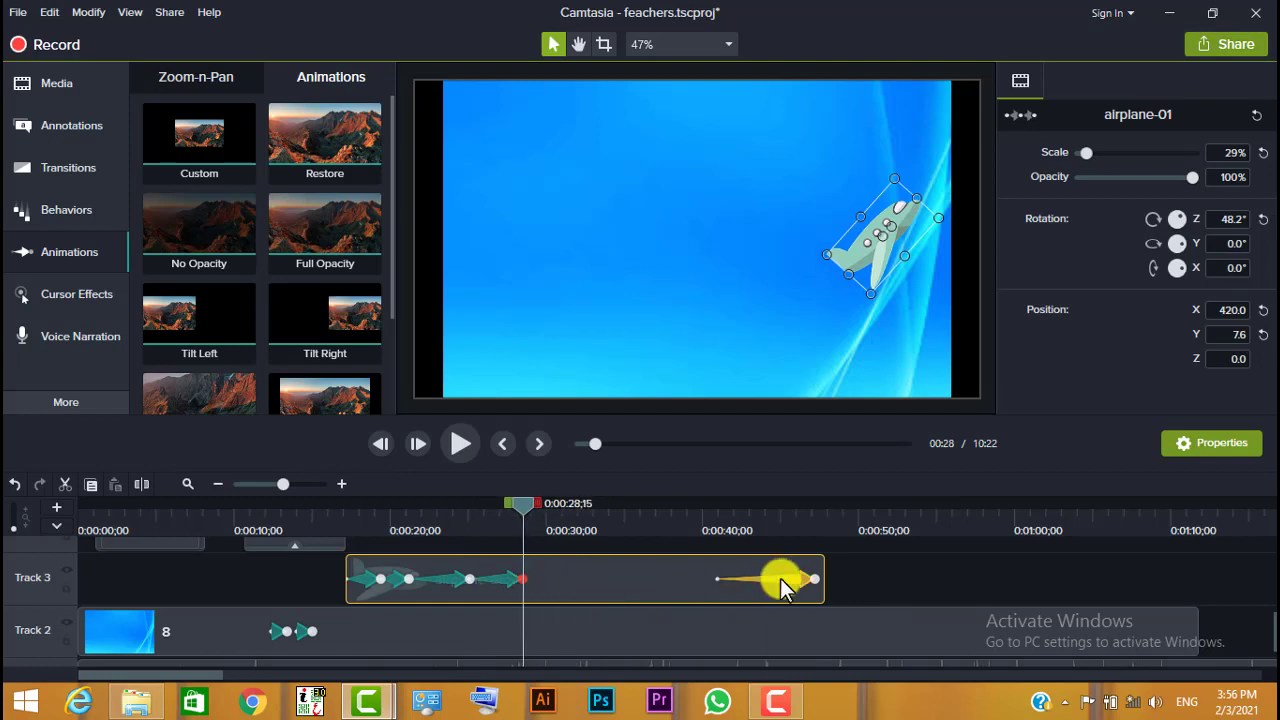
pyautogui.moveTo(783, 585); pyautogui.dragTo(572, 579)
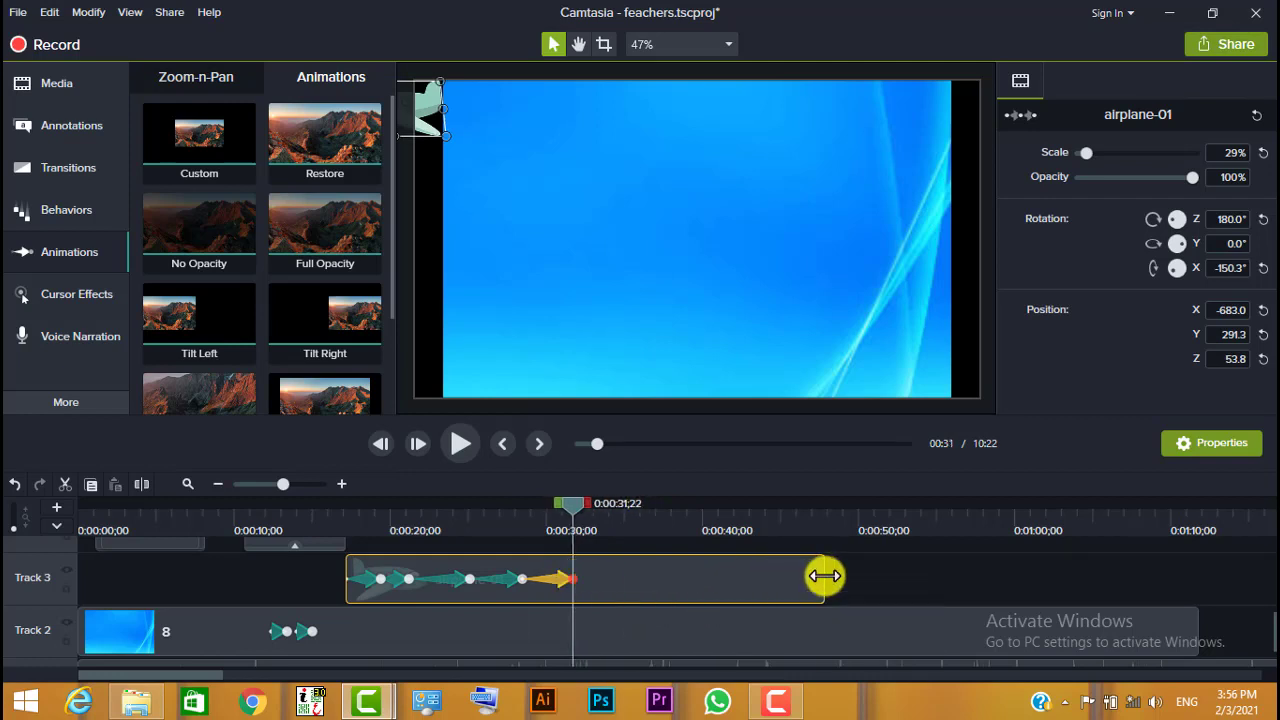
# - Trim the end of the airplane clip to just after its last animation and replay the faster flight from the clip's start
pyautogui.moveTo(778, 578); pyautogui.dragTo(582, 580)
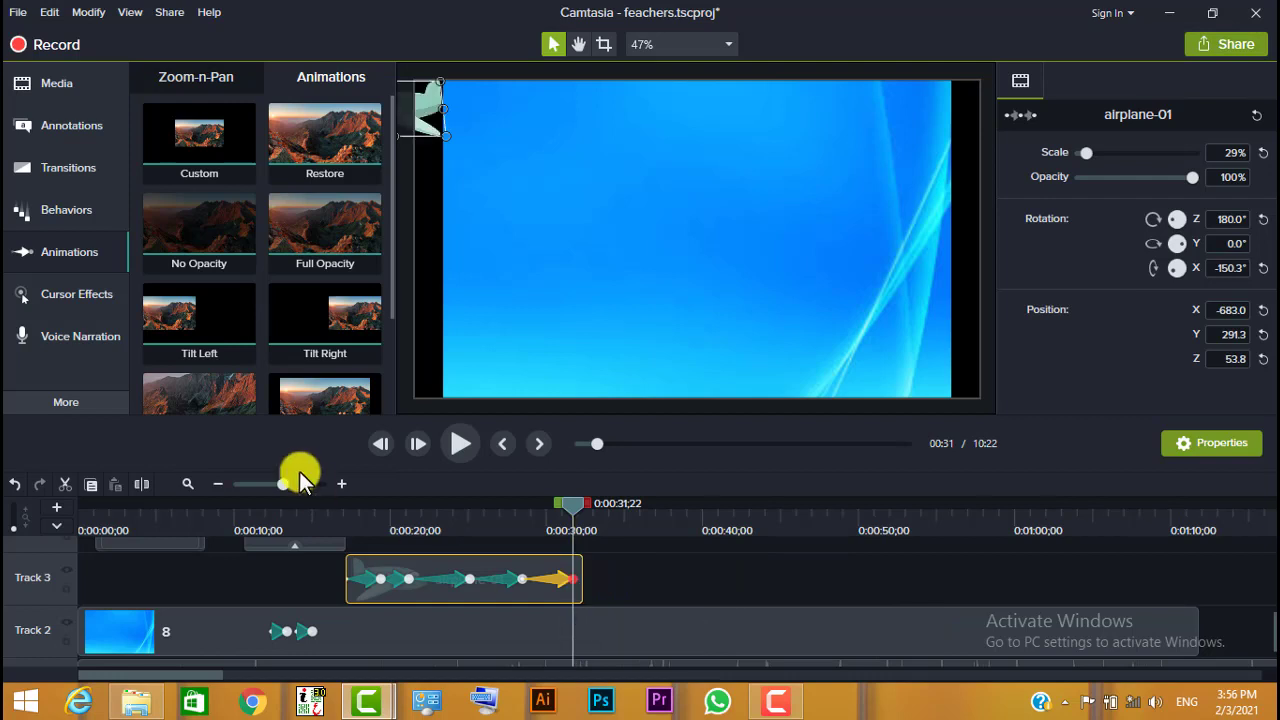
pyautogui.click(340, 499)
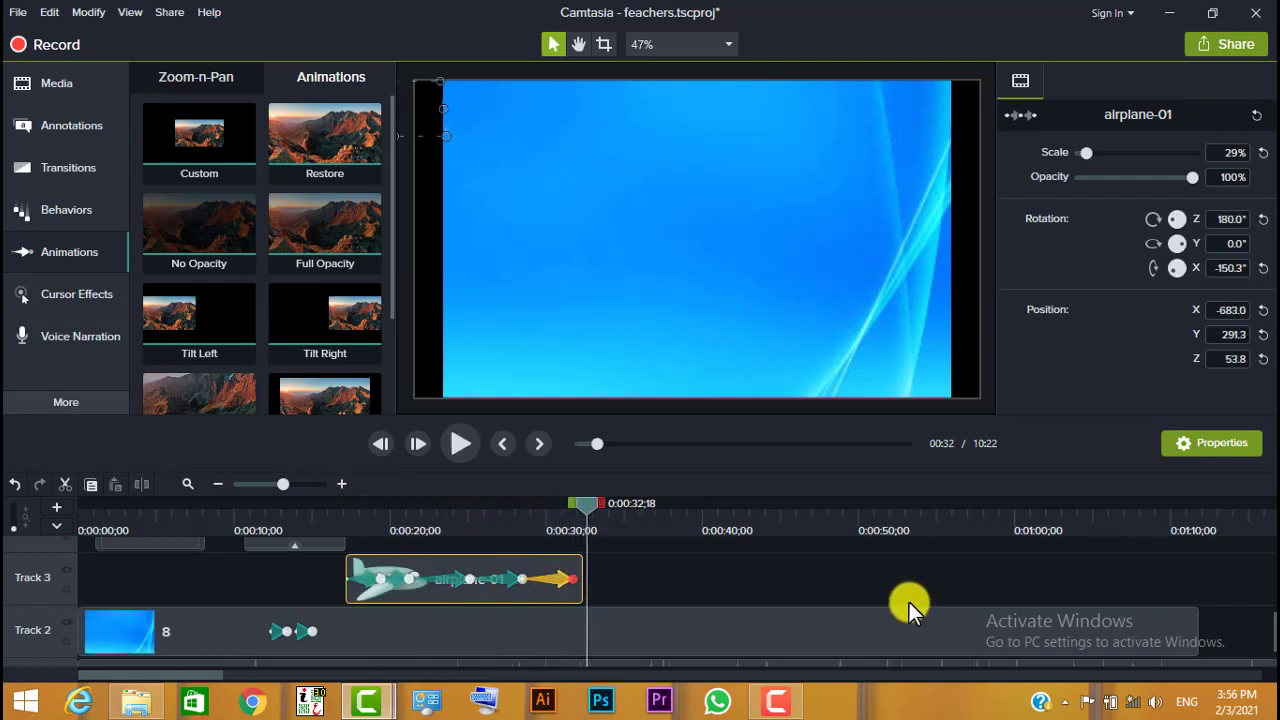
pyautogui.scroll(3, 1264, 620)
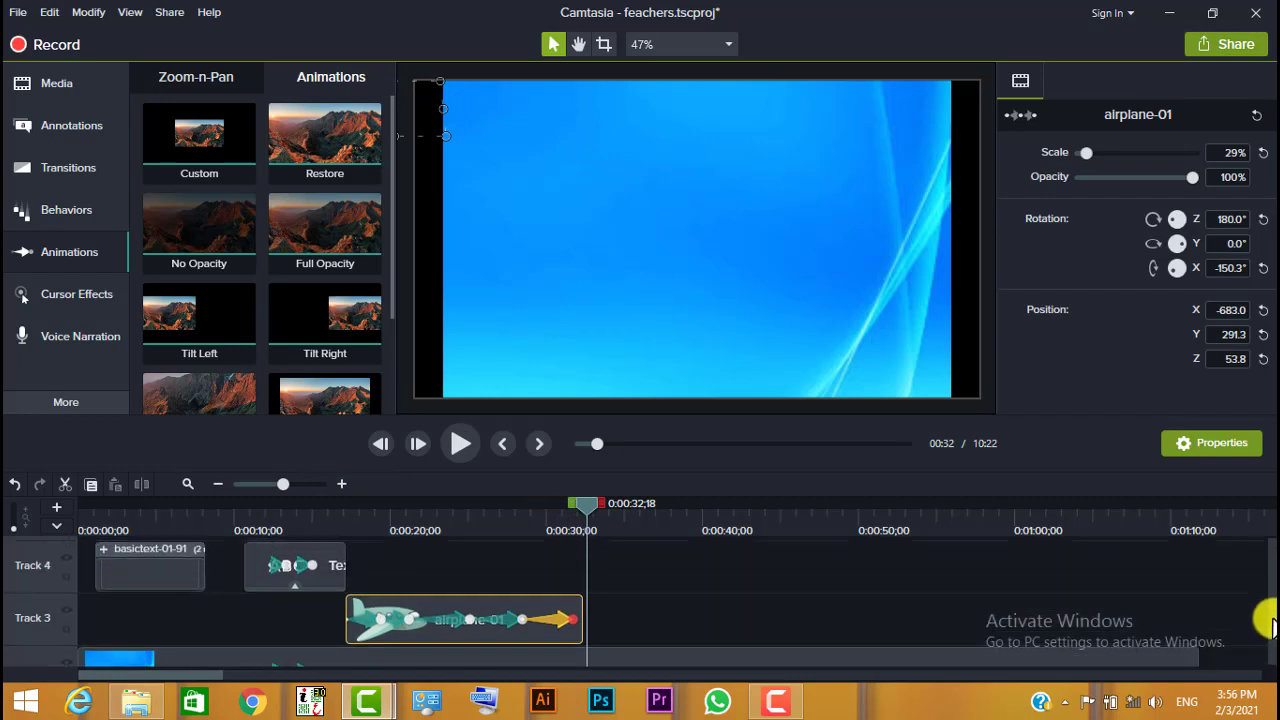
pyautogui.moveTo(1272, 612); pyautogui.dragTo(1271, 615)
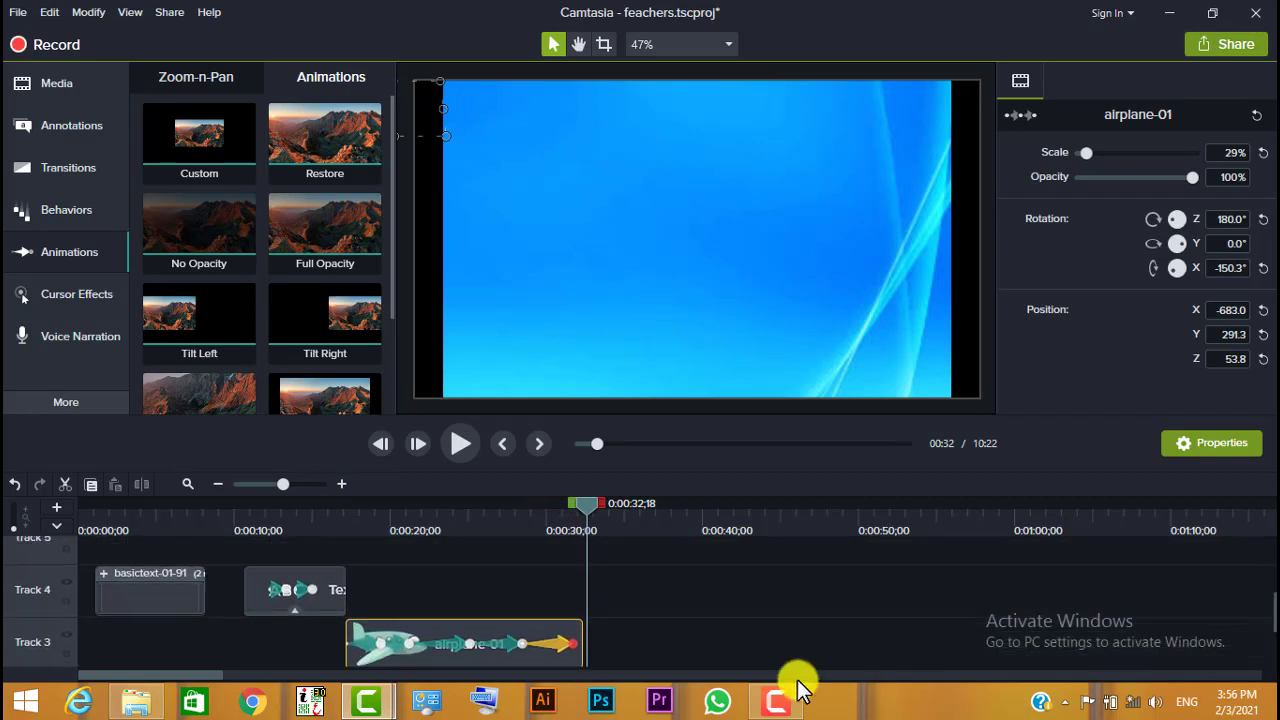
pyautogui.click(603, 645)
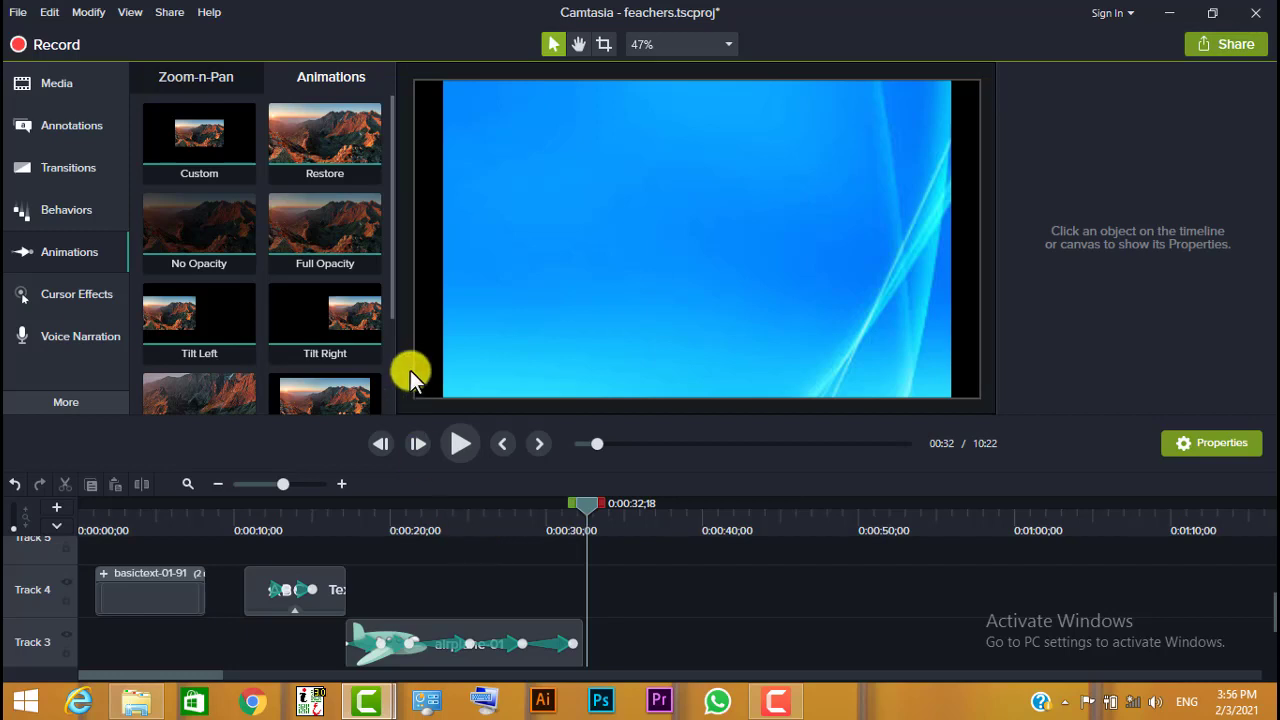
pyautogui.moveTo(390, 294); pyautogui.dragTo(391, 334)
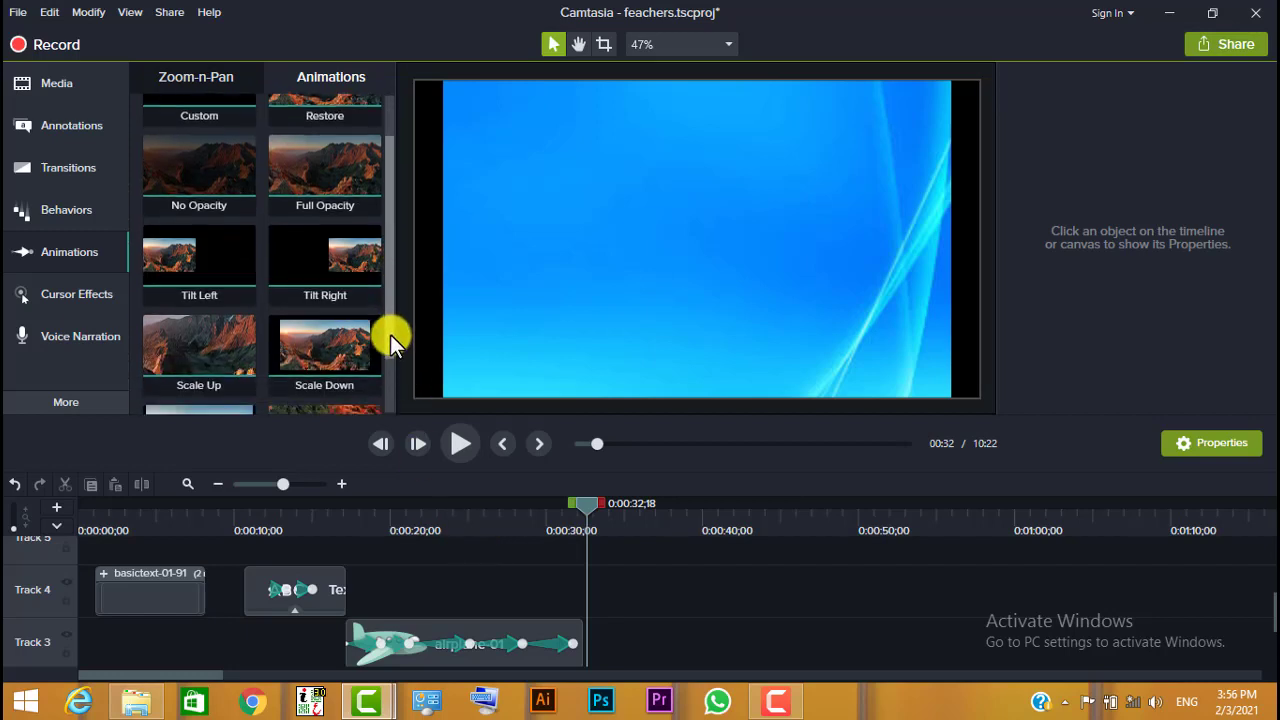